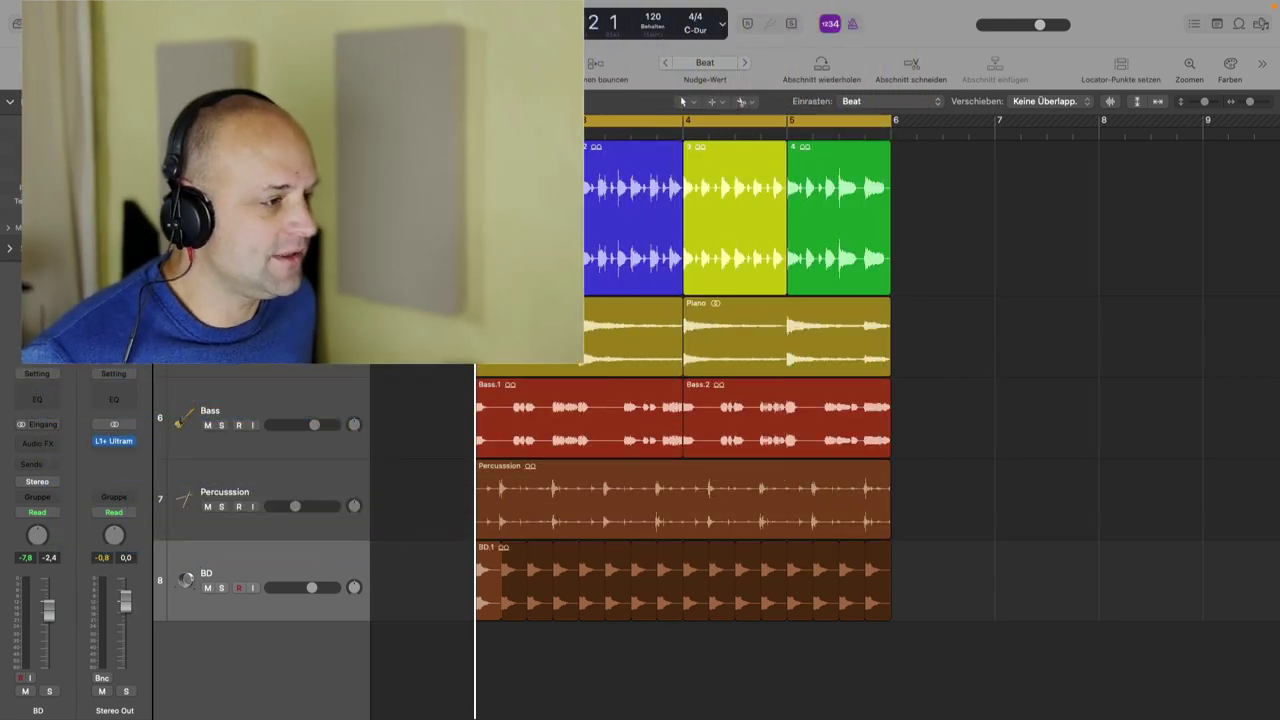
# Step: Select the numbered loop regions and the Piano, Bass and Percussion regions one after another to review the arrangement
pyautogui.click(627, 152)
pyautogui.click(721, 155)
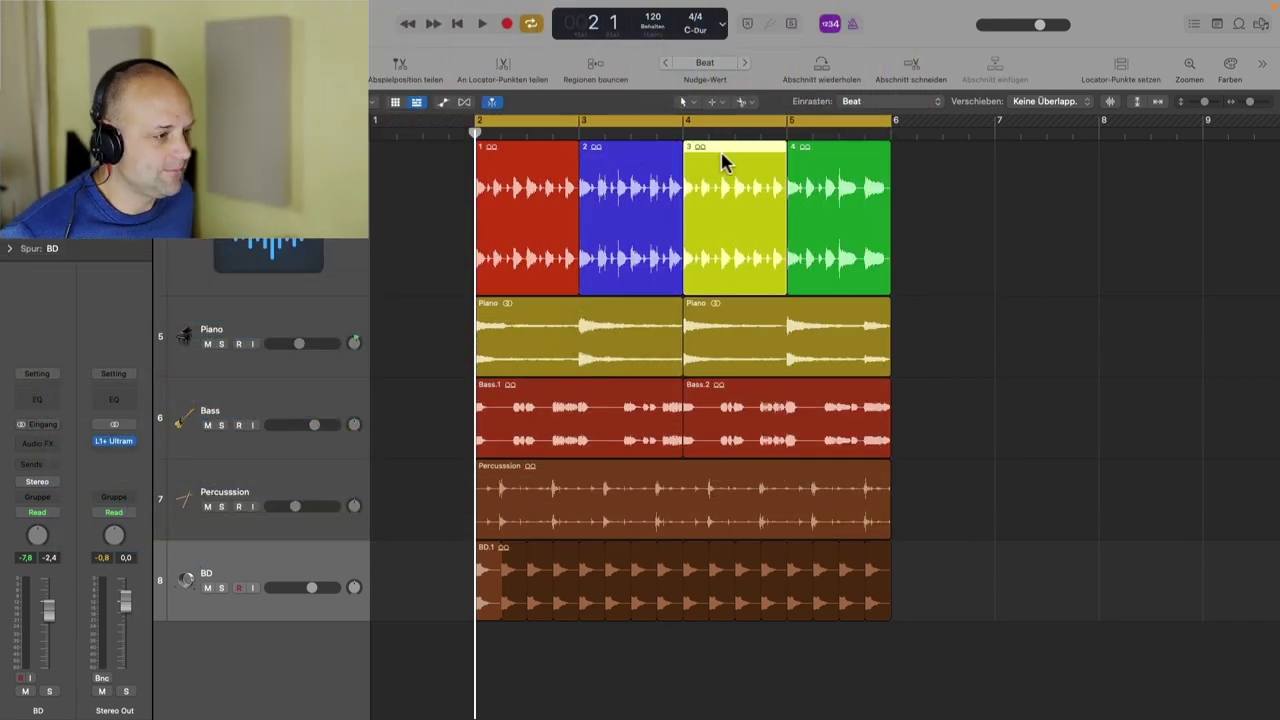
pyautogui.click(819, 154)
pyautogui.click(795, 315)
pyautogui.click(605, 395)
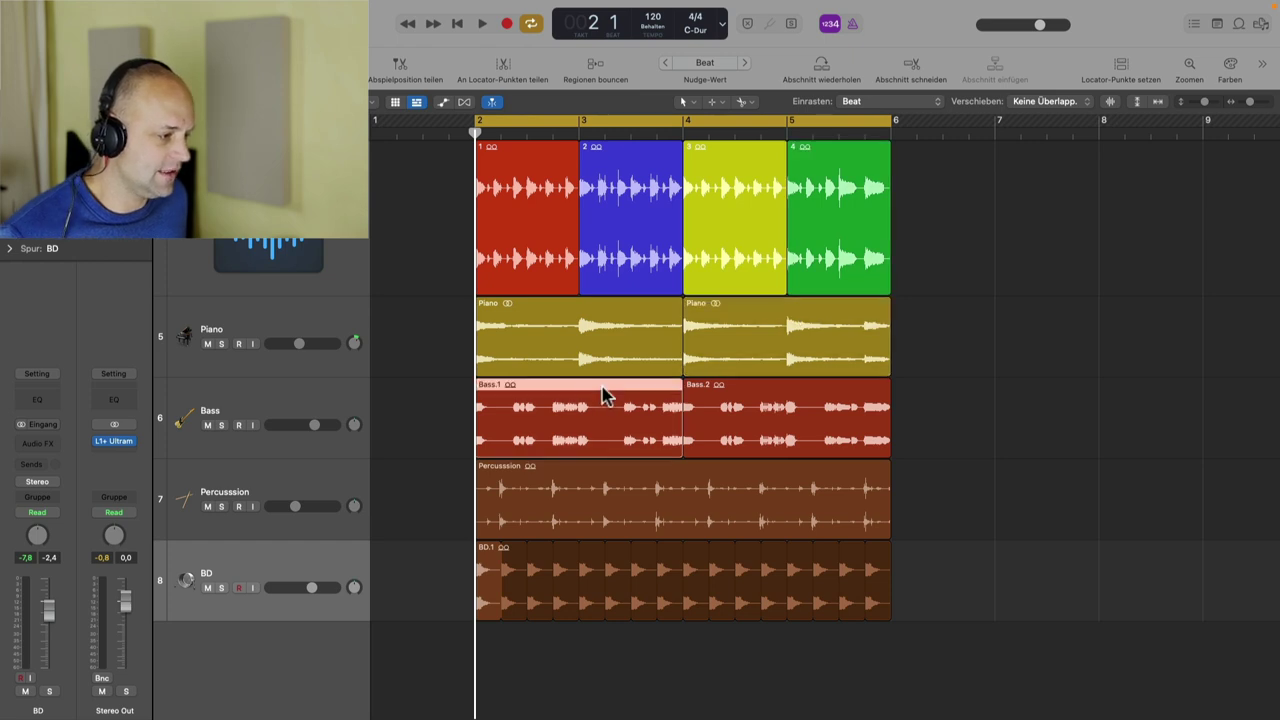
pyautogui.click(597, 484)
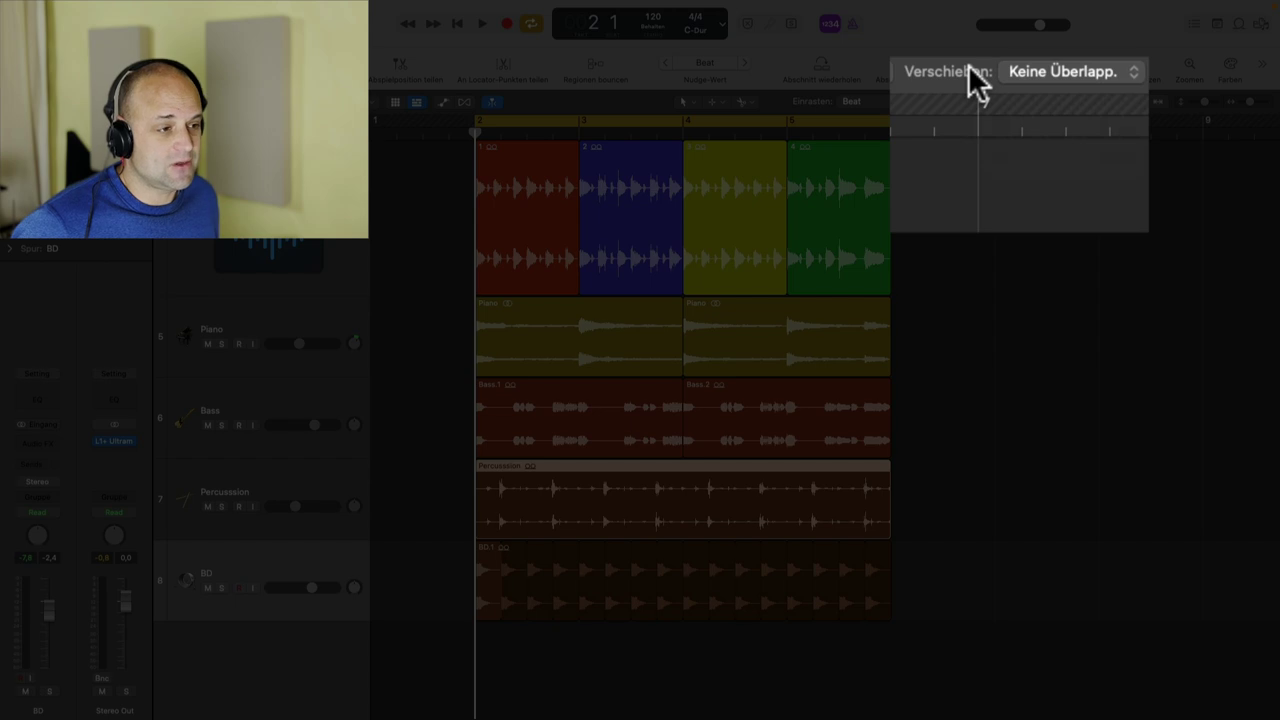
# Step: Look through the available drag modes without changing the setting and play the arrangement from bar 2
pyautogui.click(1128, 74)
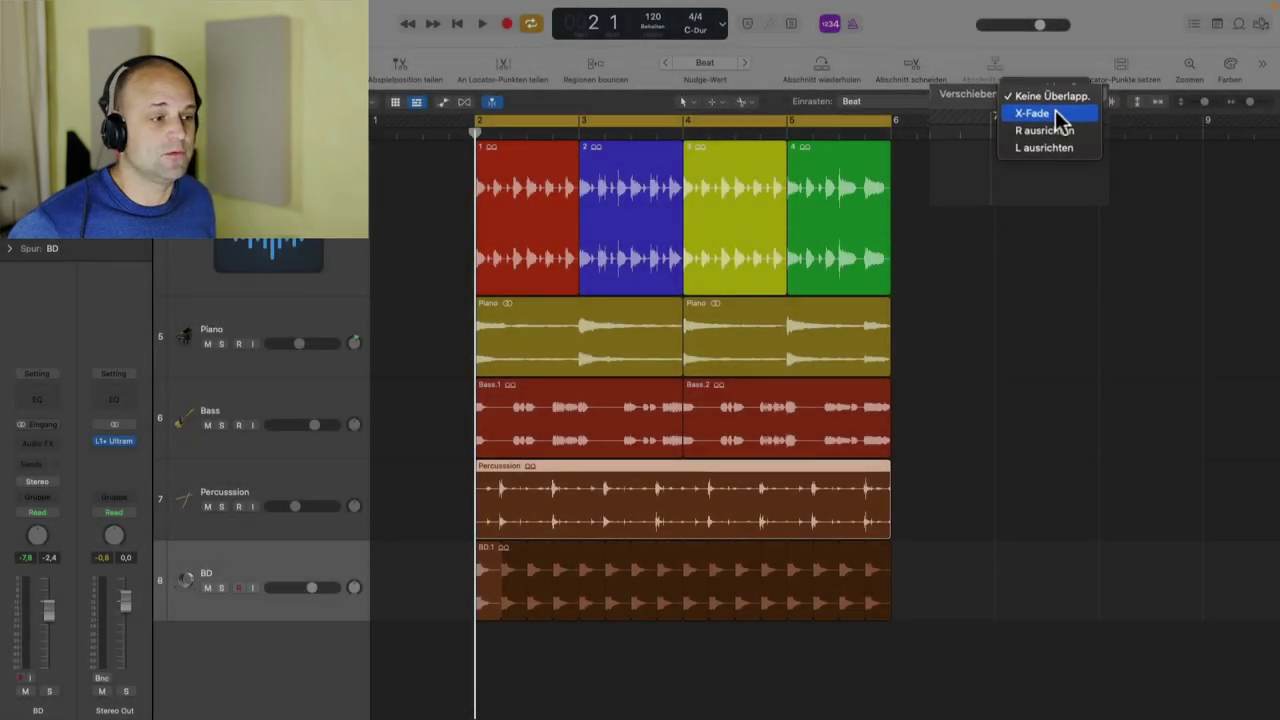
pyautogui.click(997, 208)
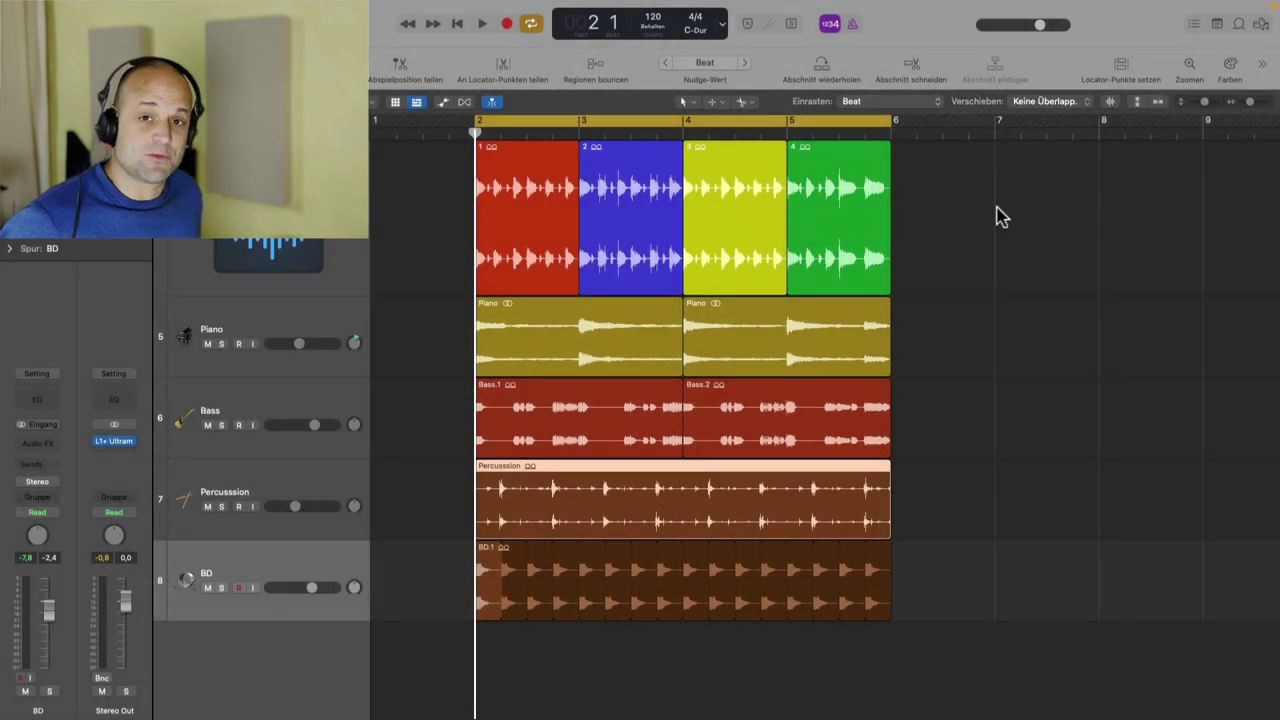
pyautogui.press('space')
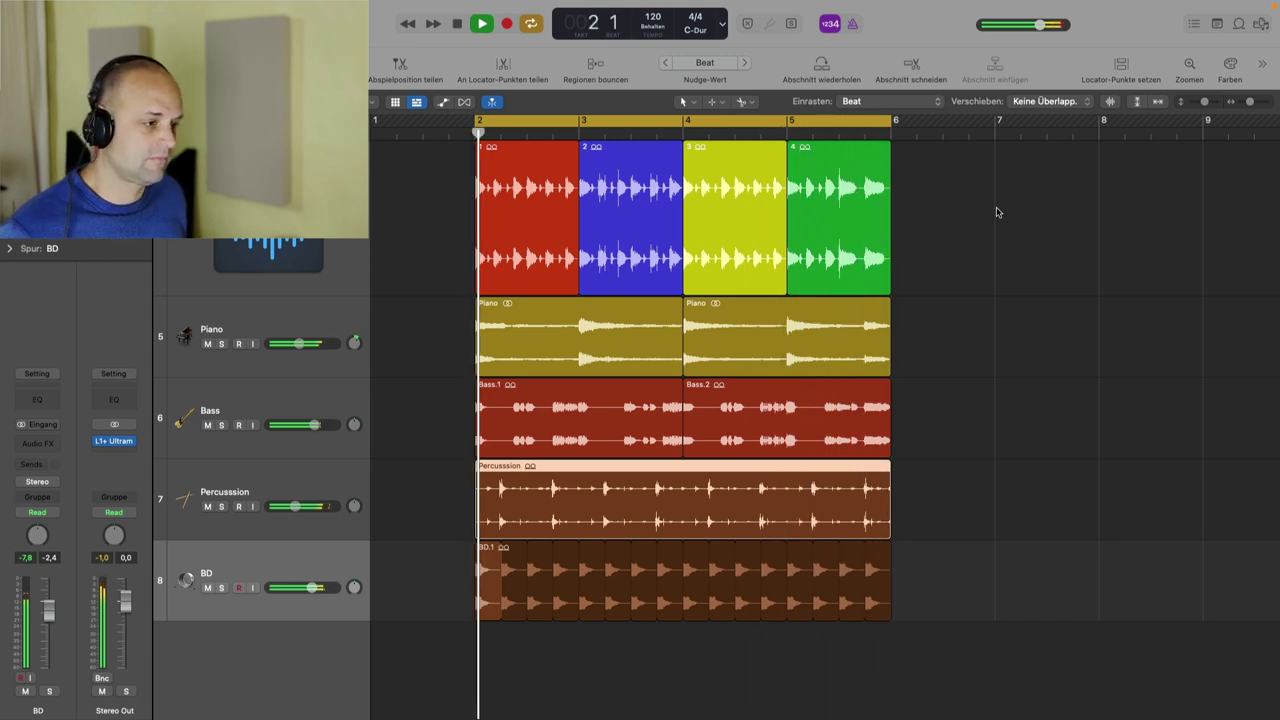
pyautogui.press('space')
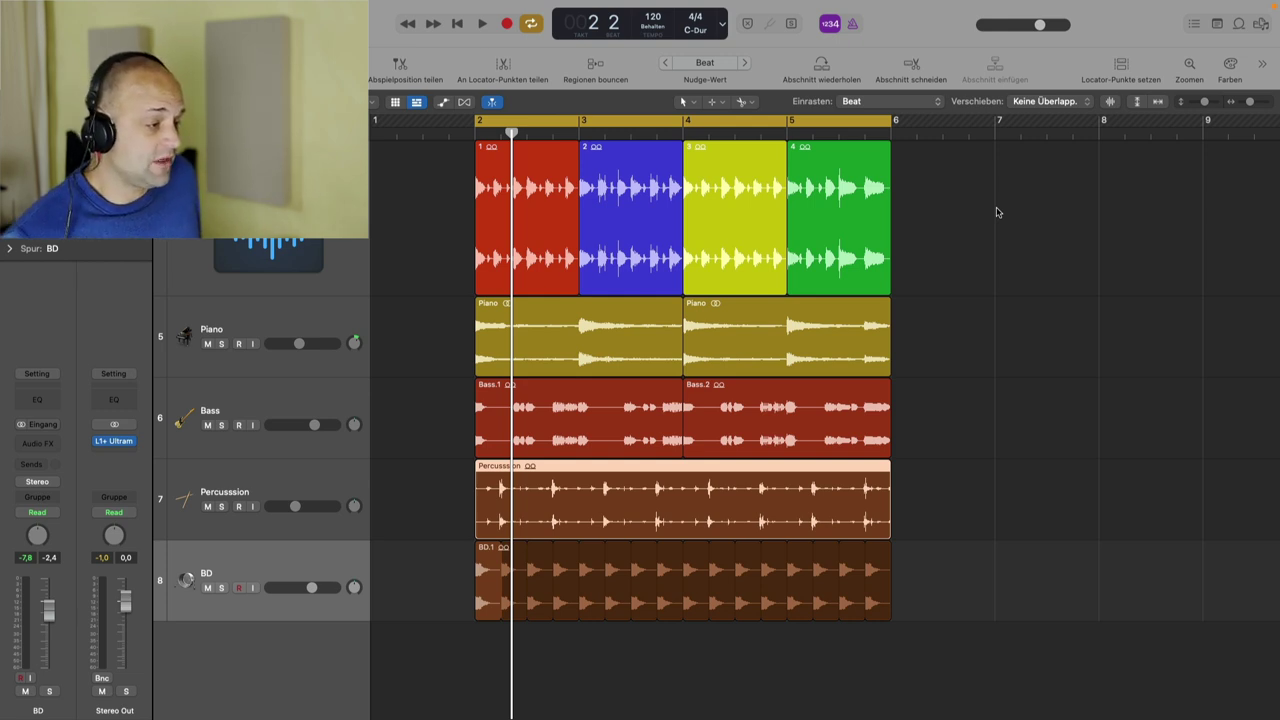
# Step: Set the drag mode to Überlappung and solo the Piano and Bass tracks, with the playhead at bar 3
pyautogui.click(1079, 104)
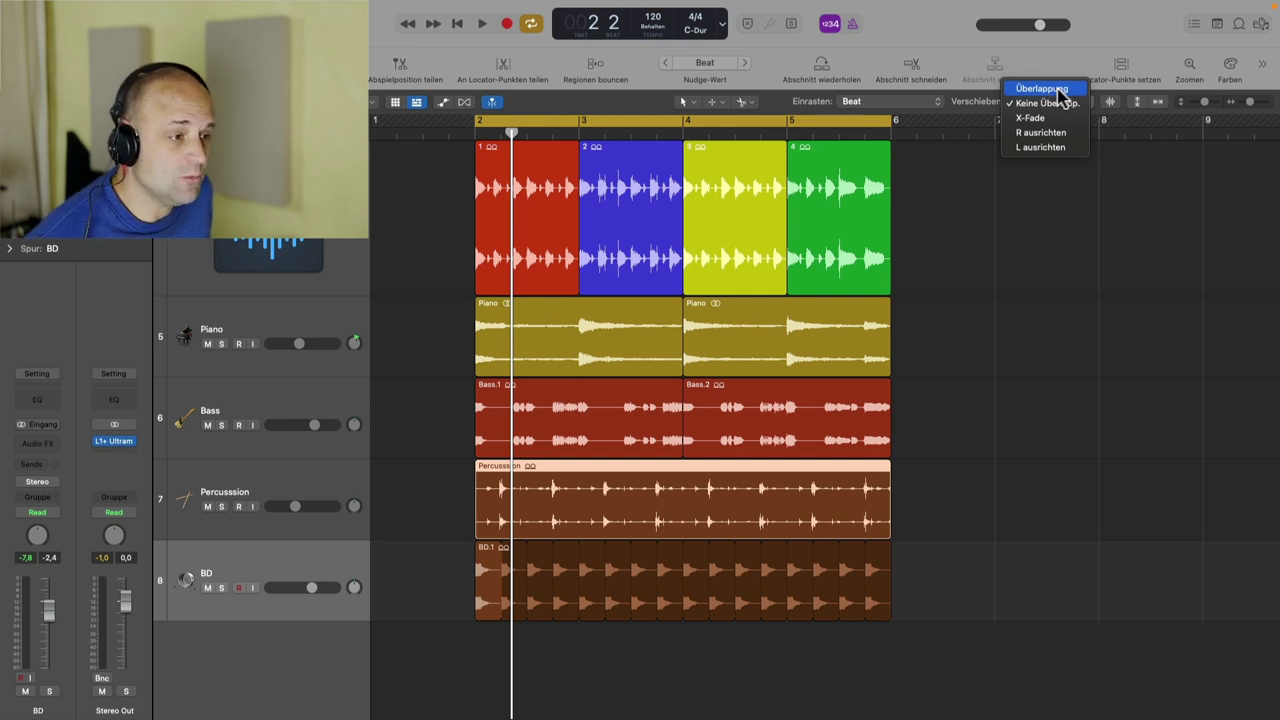
pyautogui.click(1059, 95)
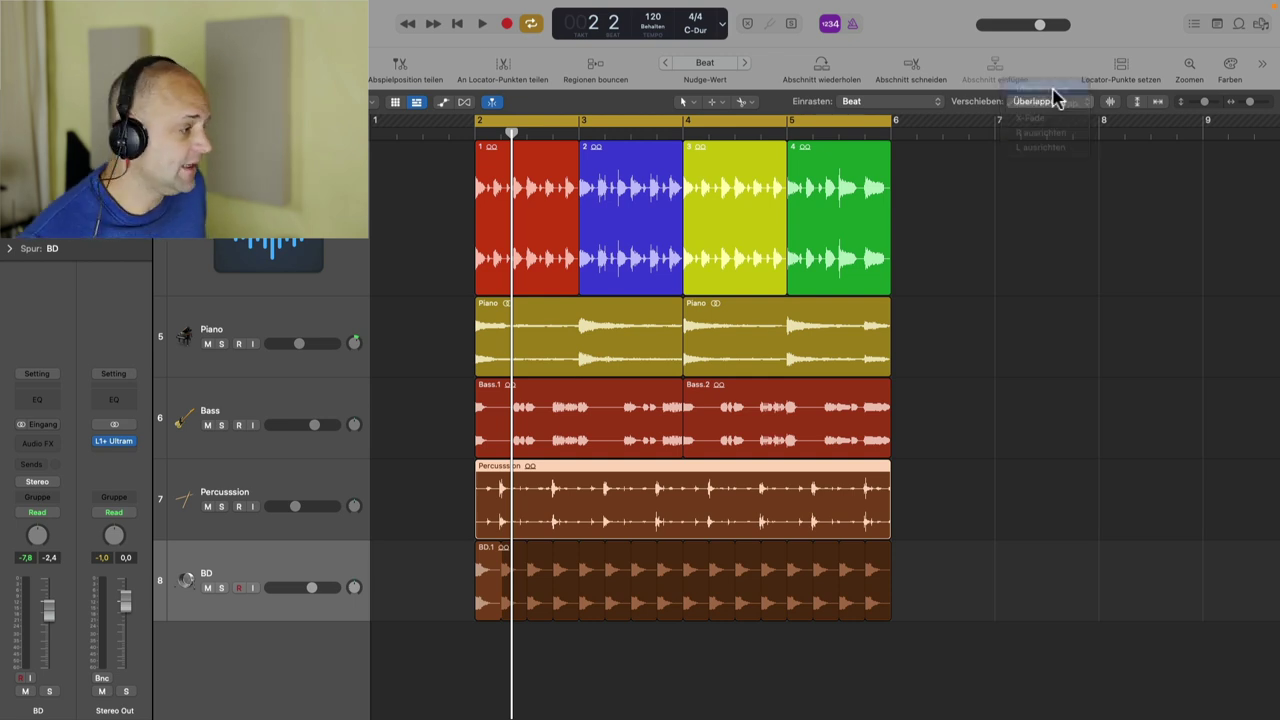
pyautogui.click(222, 344)
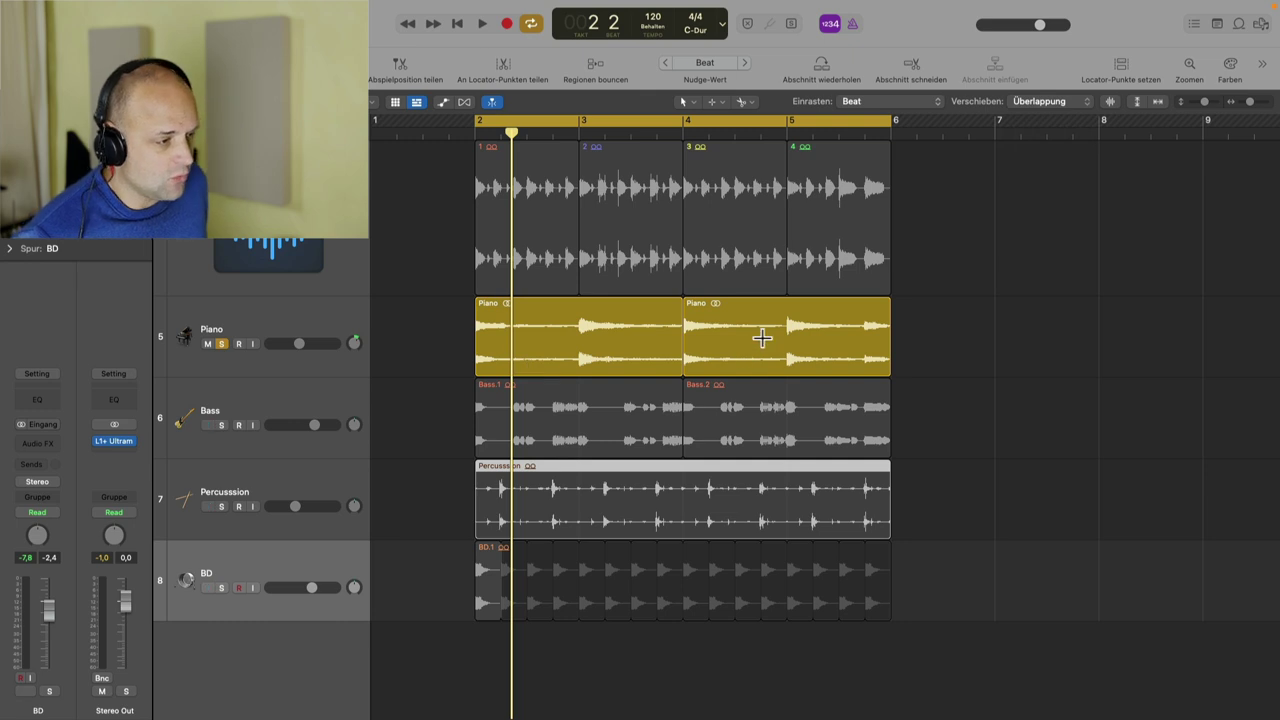
pyautogui.click(932, 312)
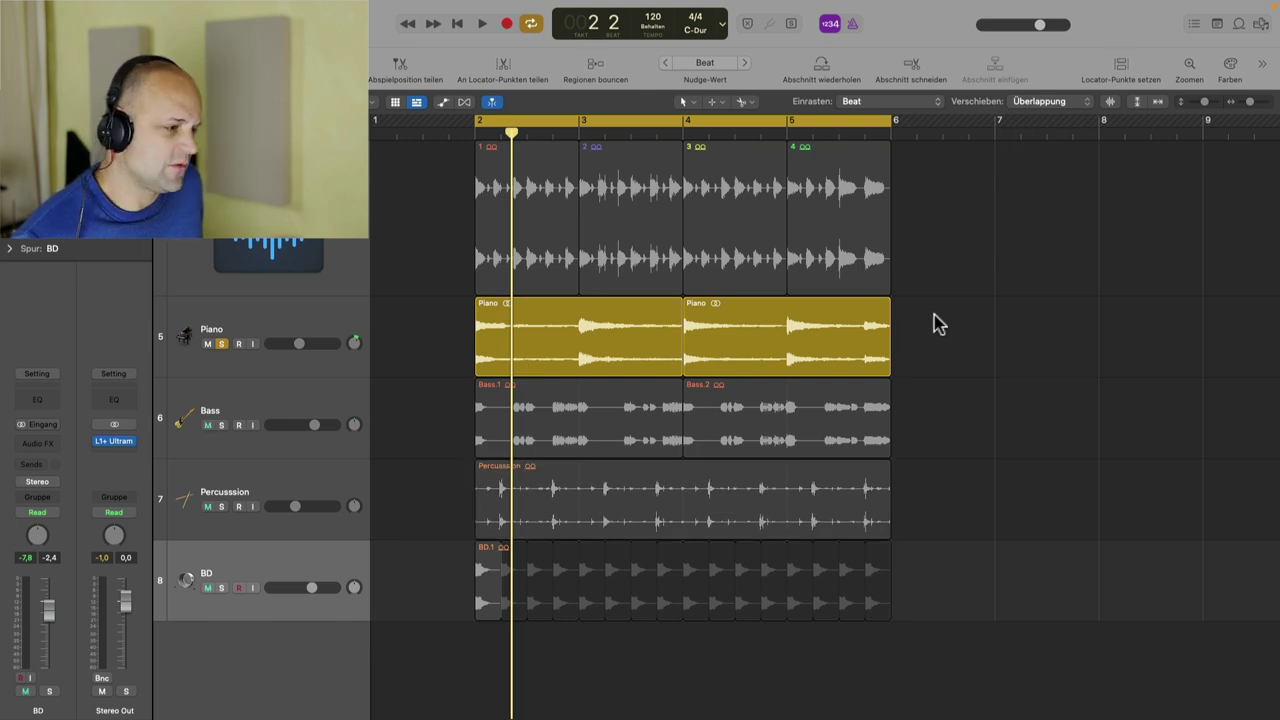
pyautogui.click(576, 132)
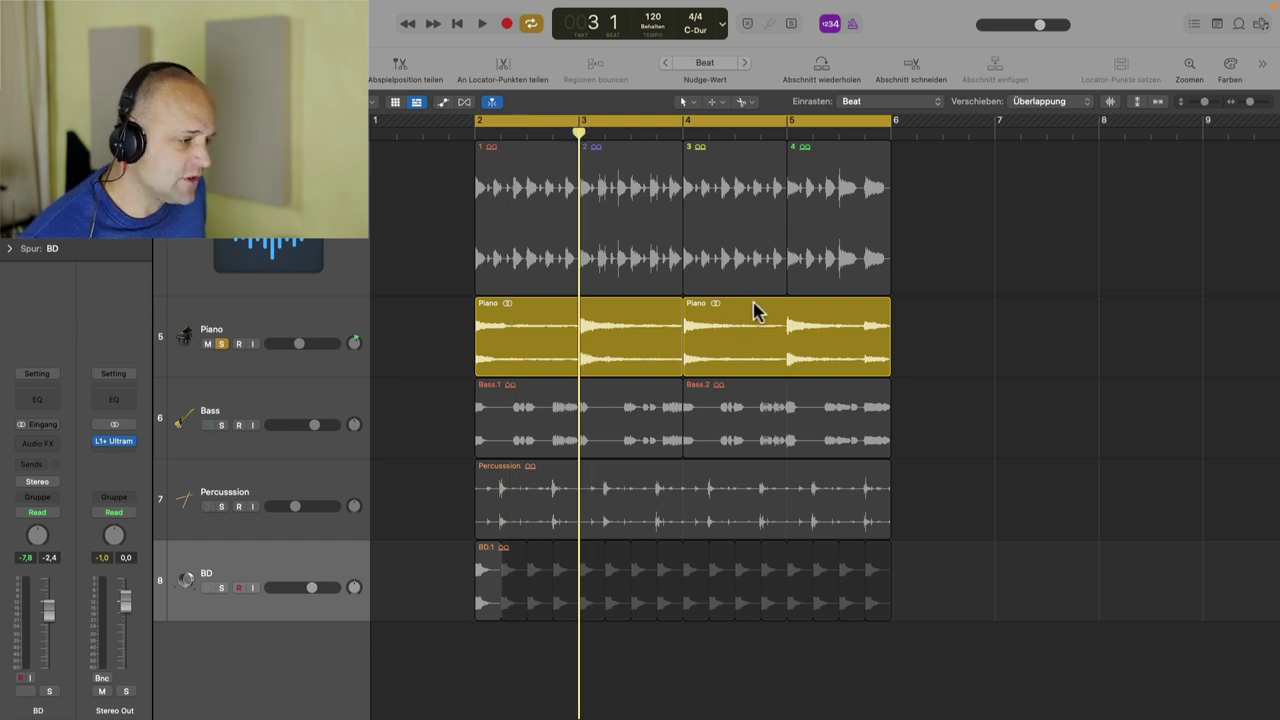
pyautogui.click(222, 425)
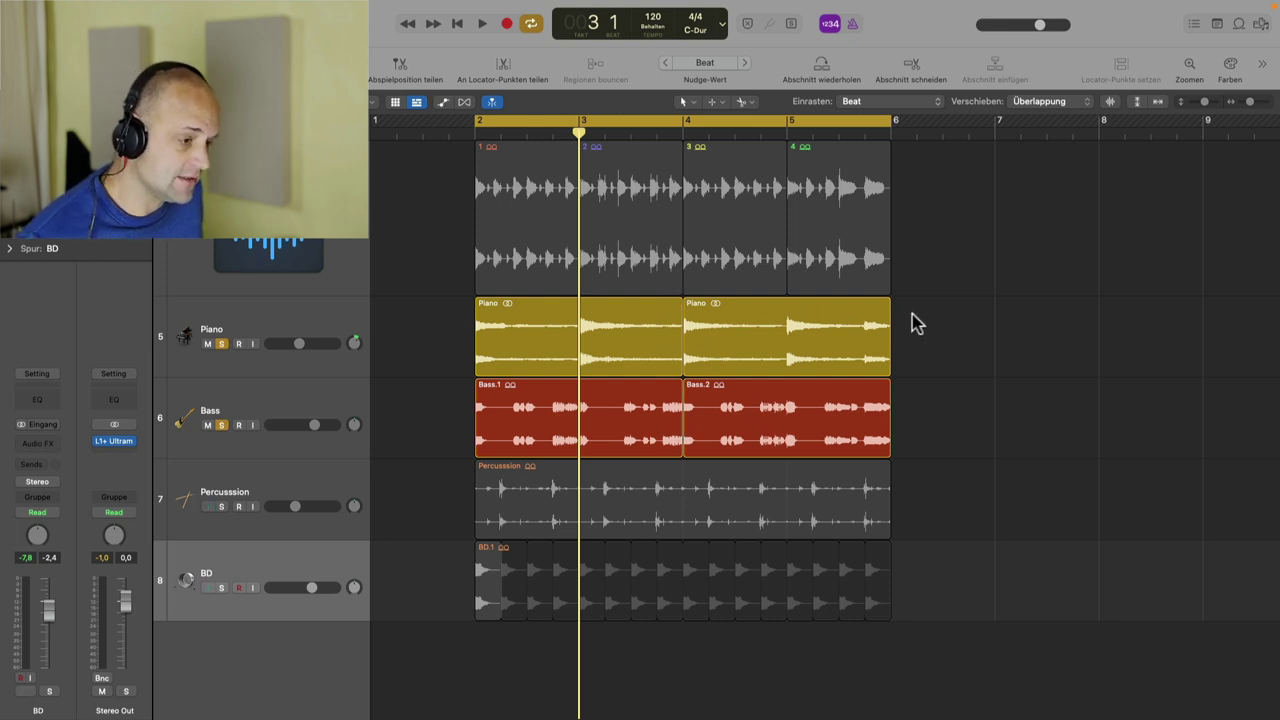
# Step: Move the second Piano and Bass regions together one bar earlier to bar 3 and play back the overlap
pyautogui.moveTo(921, 338); pyautogui.dragTo(868, 428)
pyautogui.click(948, 309)
pyautogui.moveTo(914, 308); pyautogui.dragTo(860, 408)
pyautogui.moveTo(733, 309); pyautogui.dragTo(630, 309)
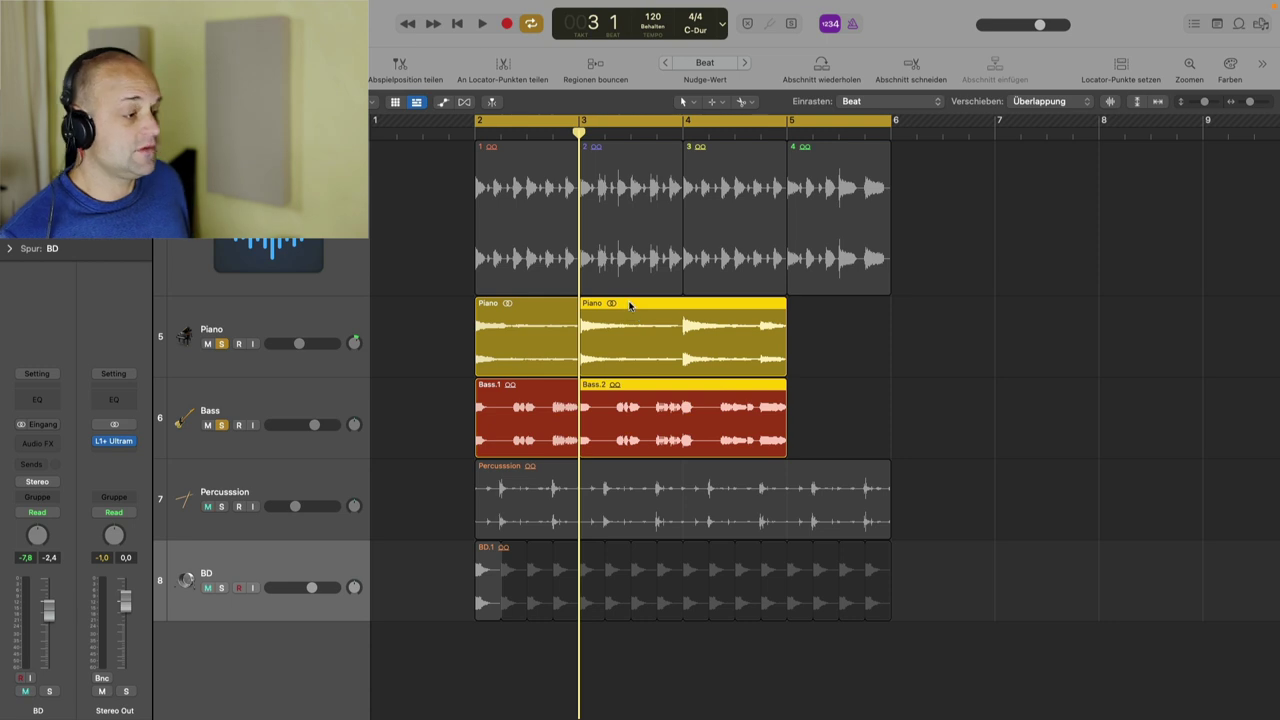
pyautogui.press('space')
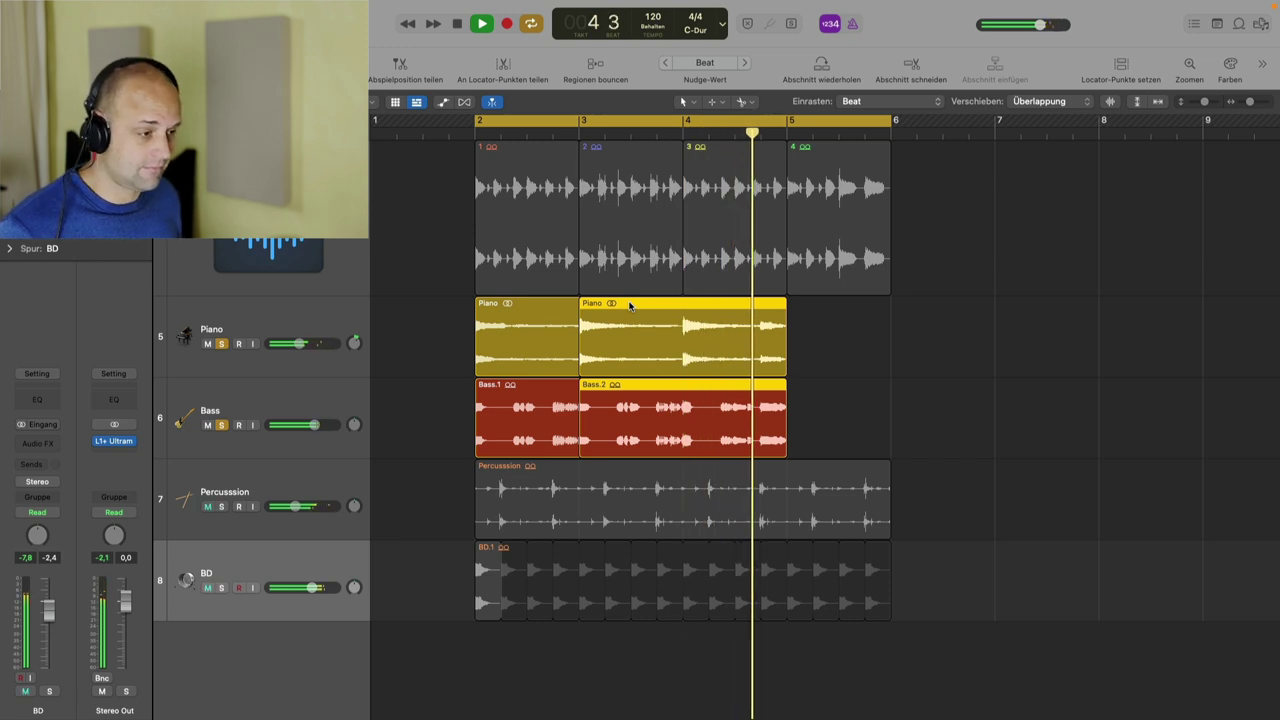
pyautogui.press('space')
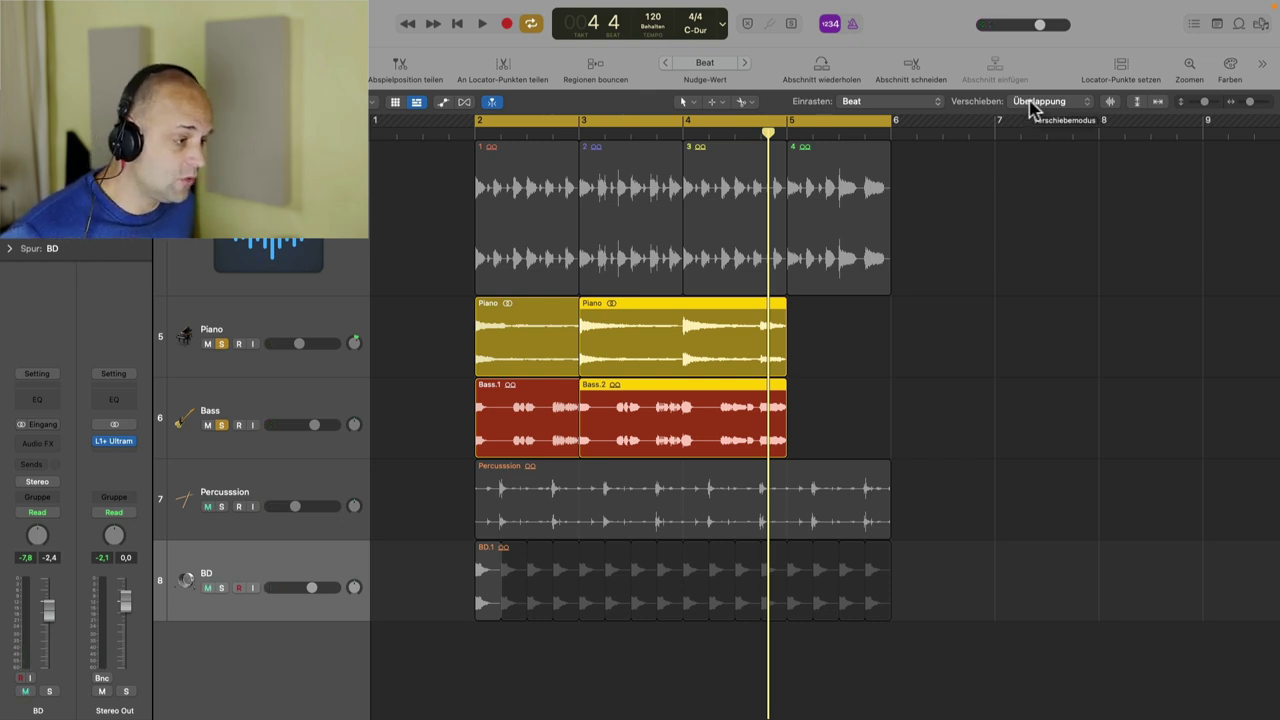
# Step: Bring the first Piano and Bass regions to the front of the overlap in turn and undo the regions' move
pyautogui.click(547, 307)
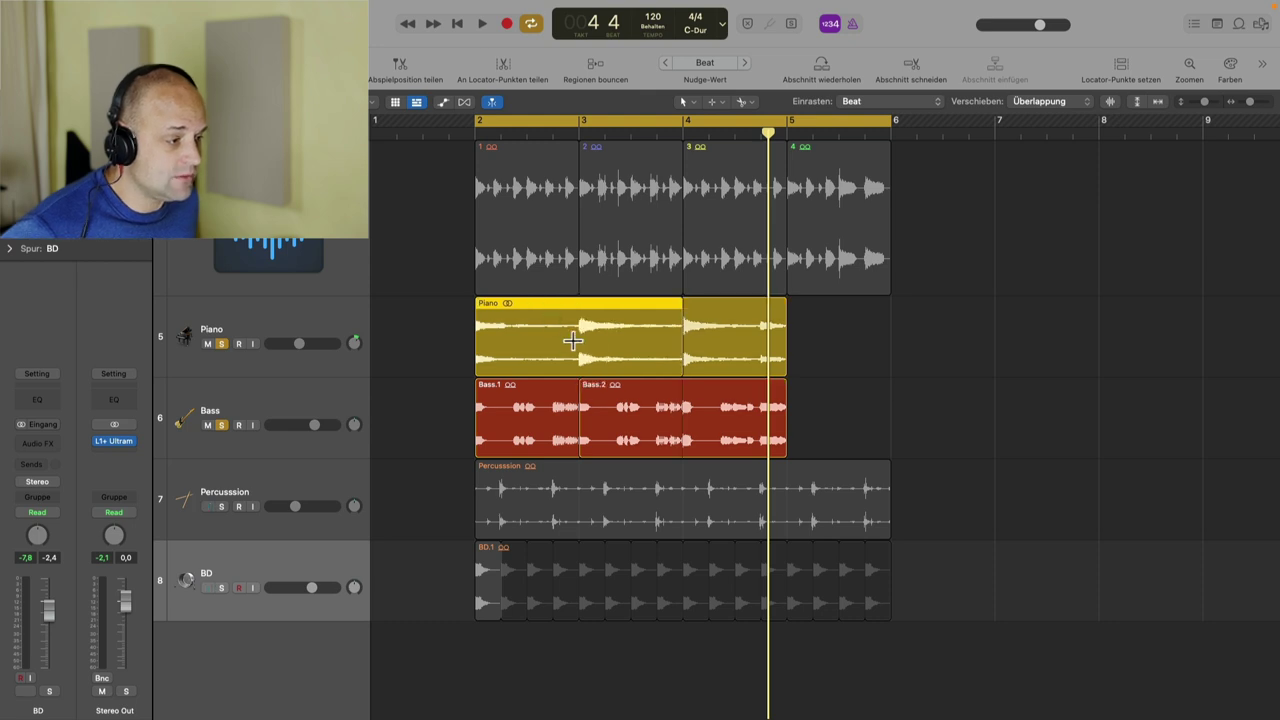
pyautogui.click(547, 405)
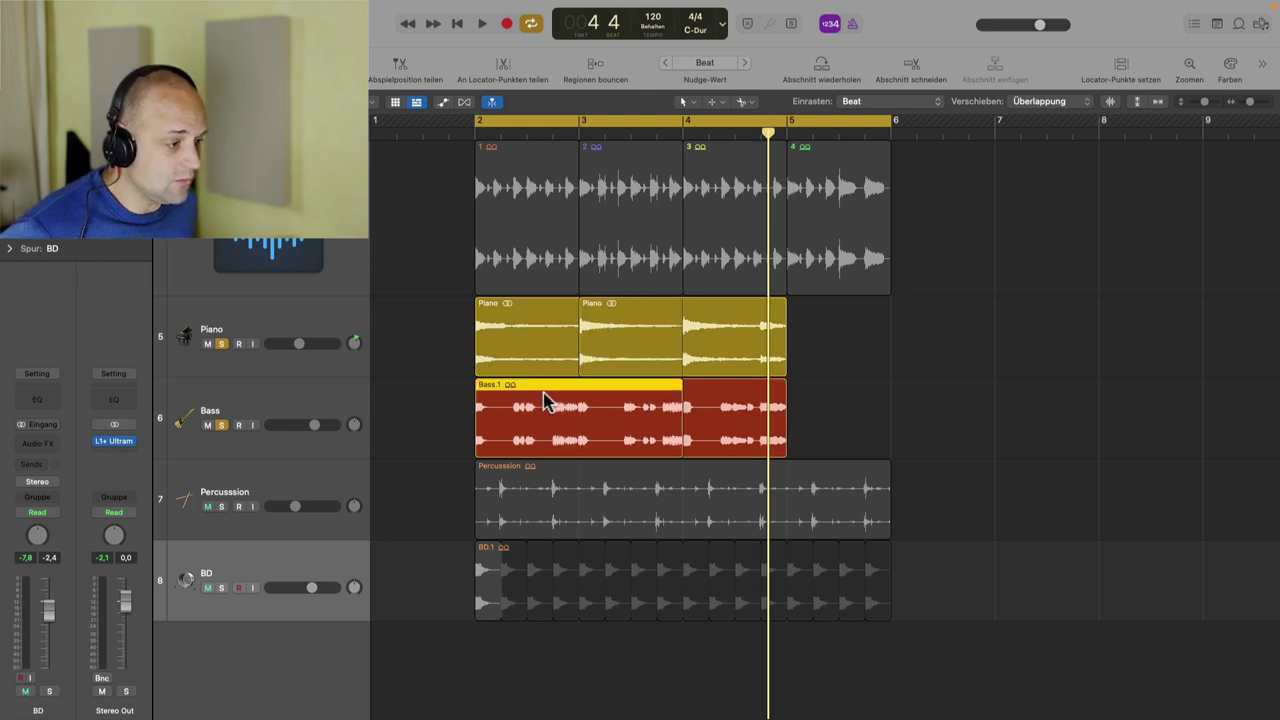
pyautogui.click(530, 330)
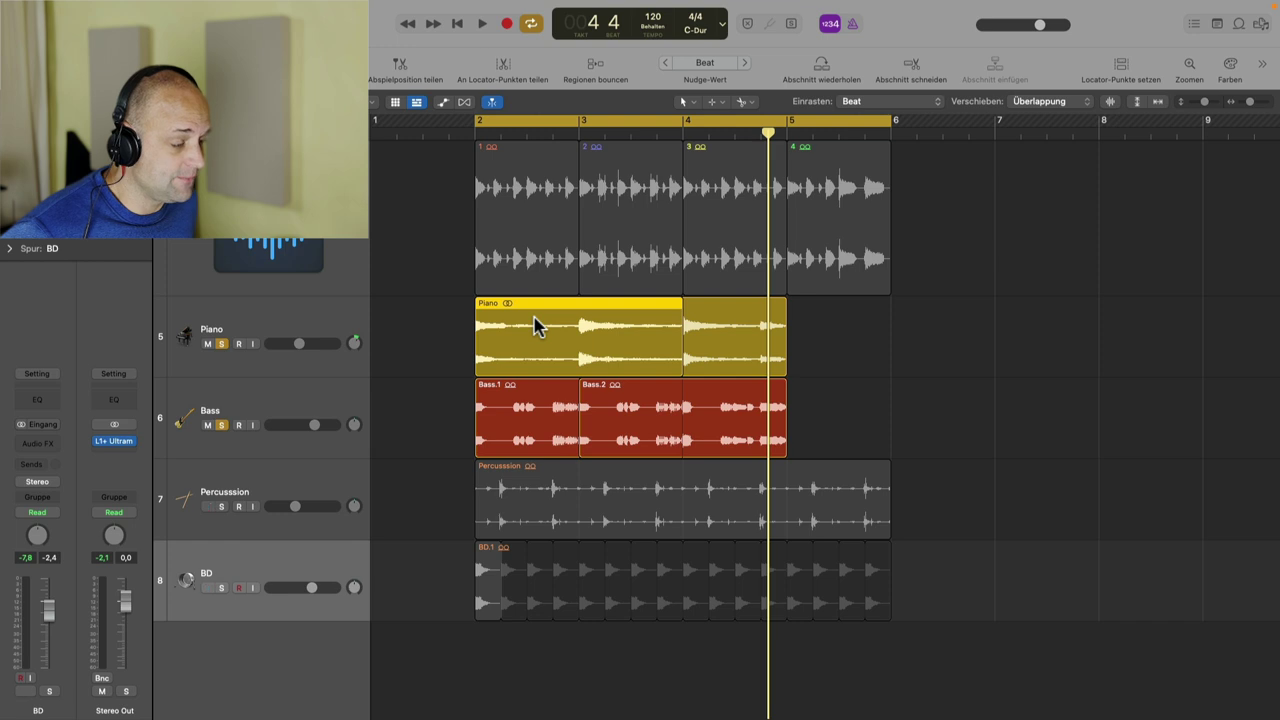
pyautogui.click(522, 407)
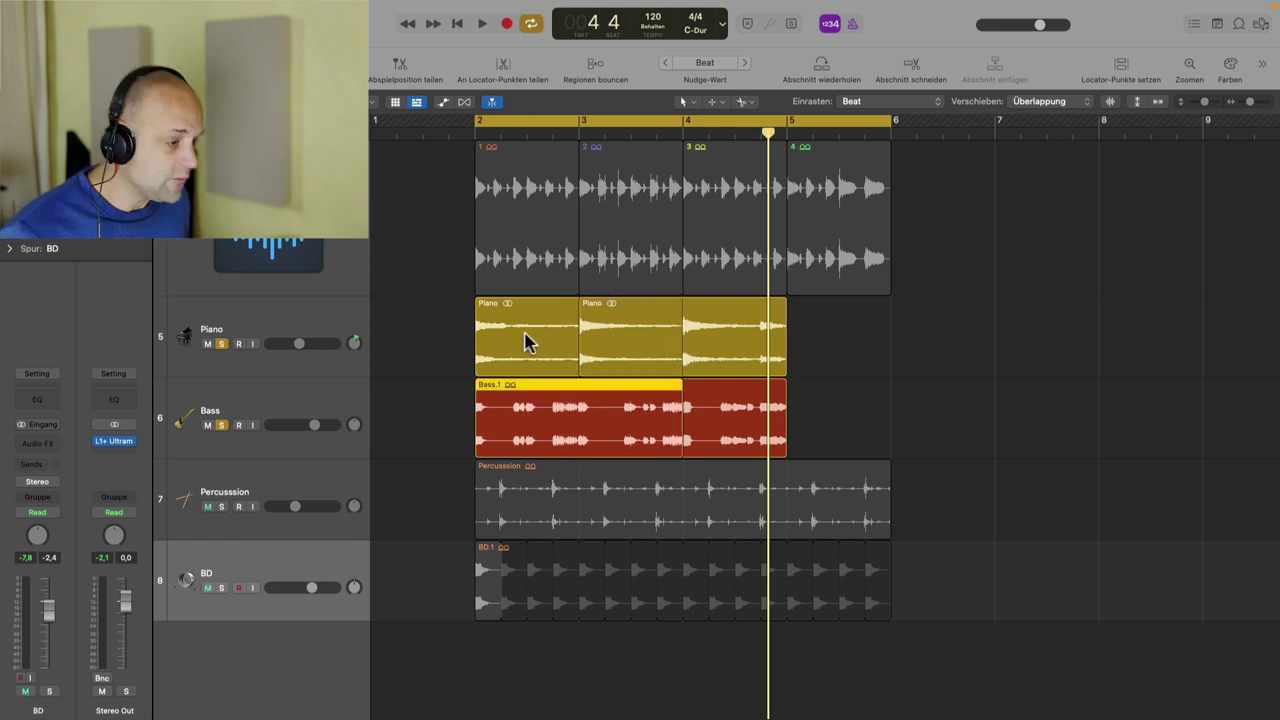
pyautogui.press('super+z')
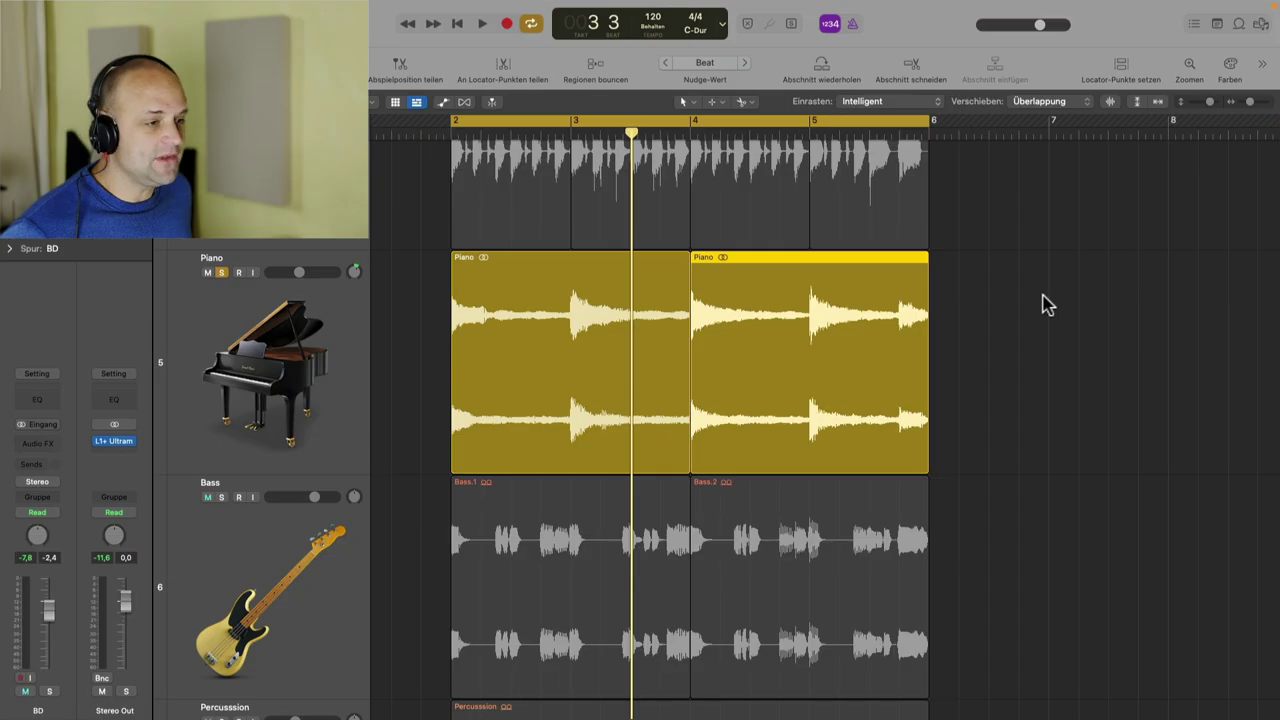
# Step: Set the drag mode to Keine Überlapp. and move the first Piano region one bar forward to bar 3
pyautogui.click(1080, 102)
pyautogui.click(1070, 118)
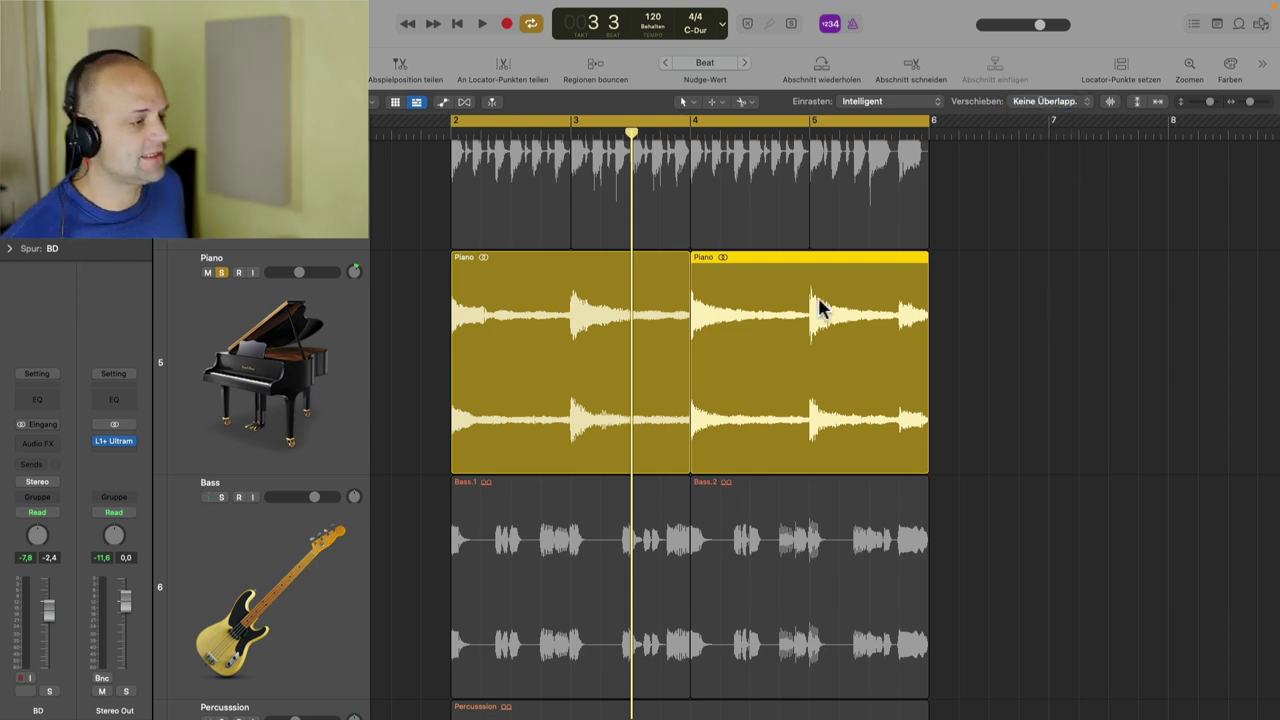
pyautogui.click(586, 272)
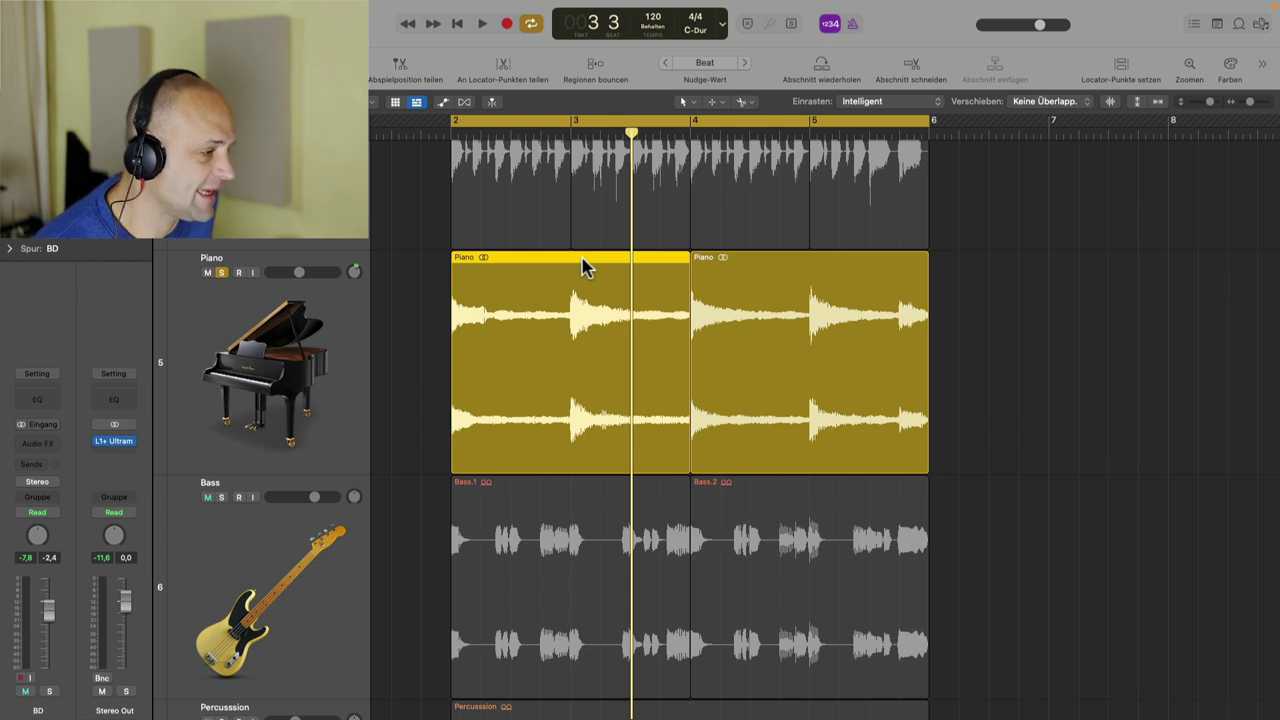
pyautogui.moveTo(585, 268); pyautogui.dragTo(707, 268)
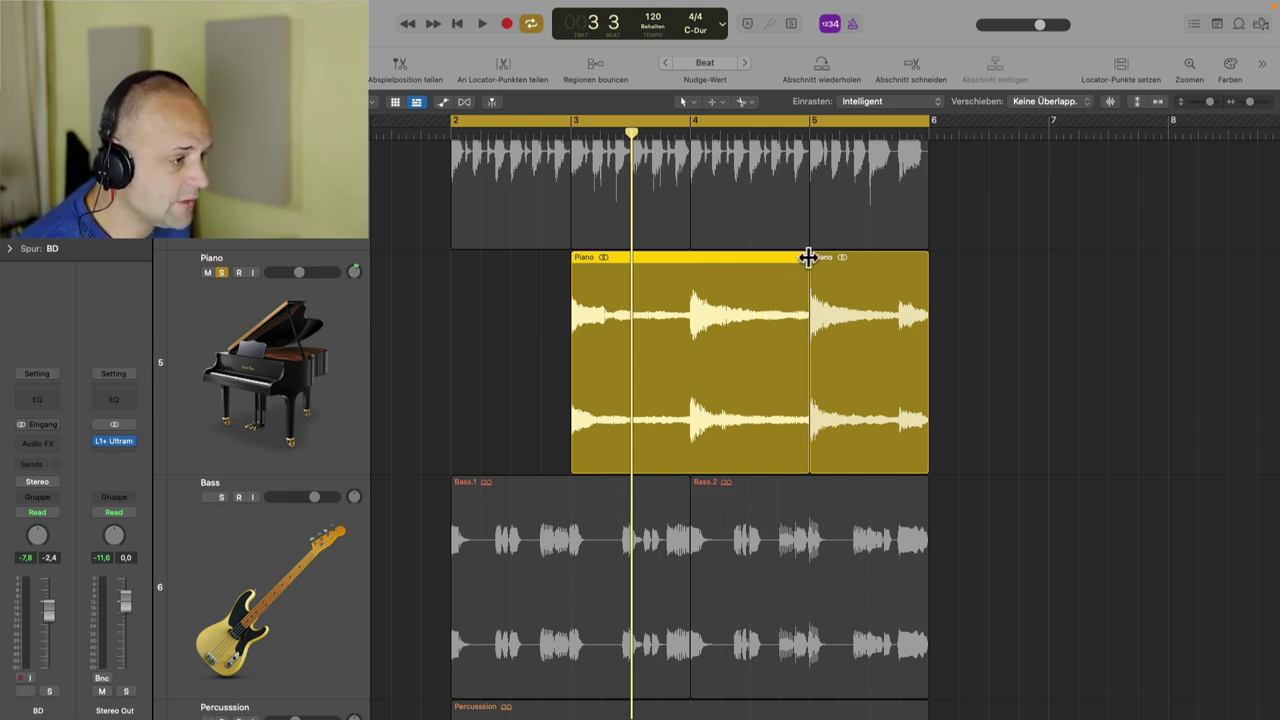
# Step: Try a short fade-out at the end of the first Piano region and undo it
pyautogui.moveTo(808, 258); pyautogui.dragTo(789, 258)
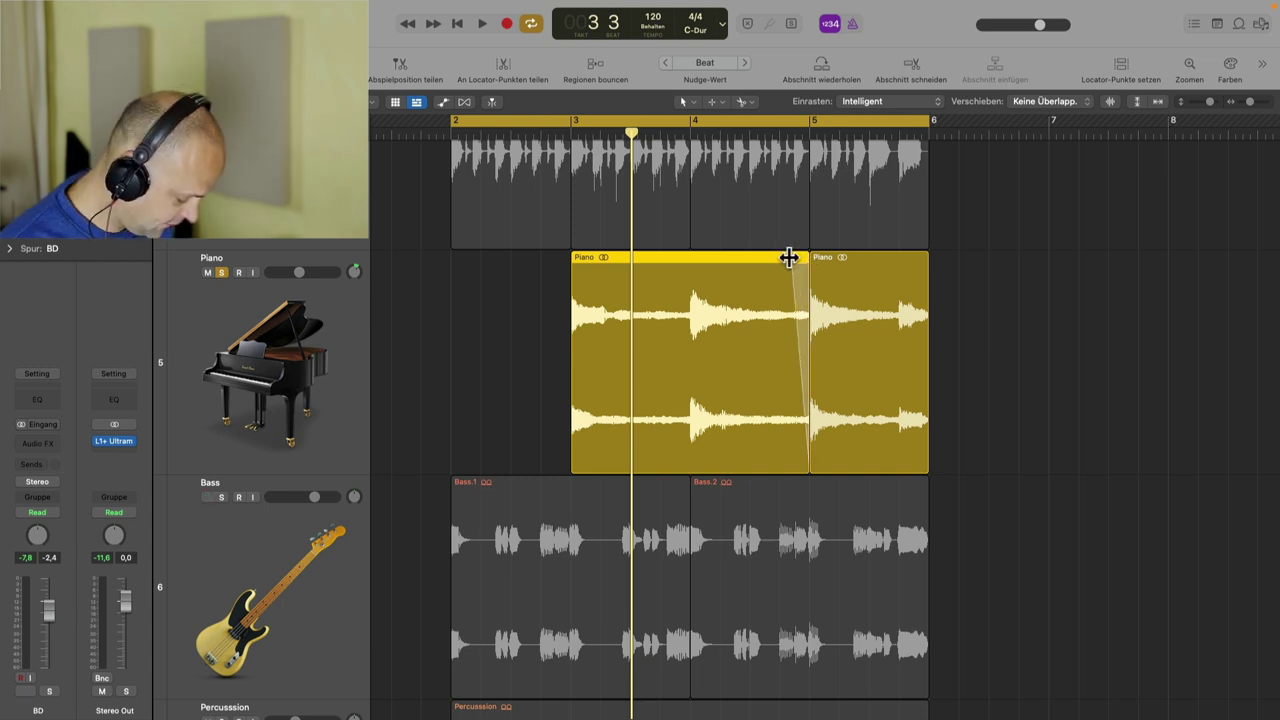
pyautogui.press('super+z')
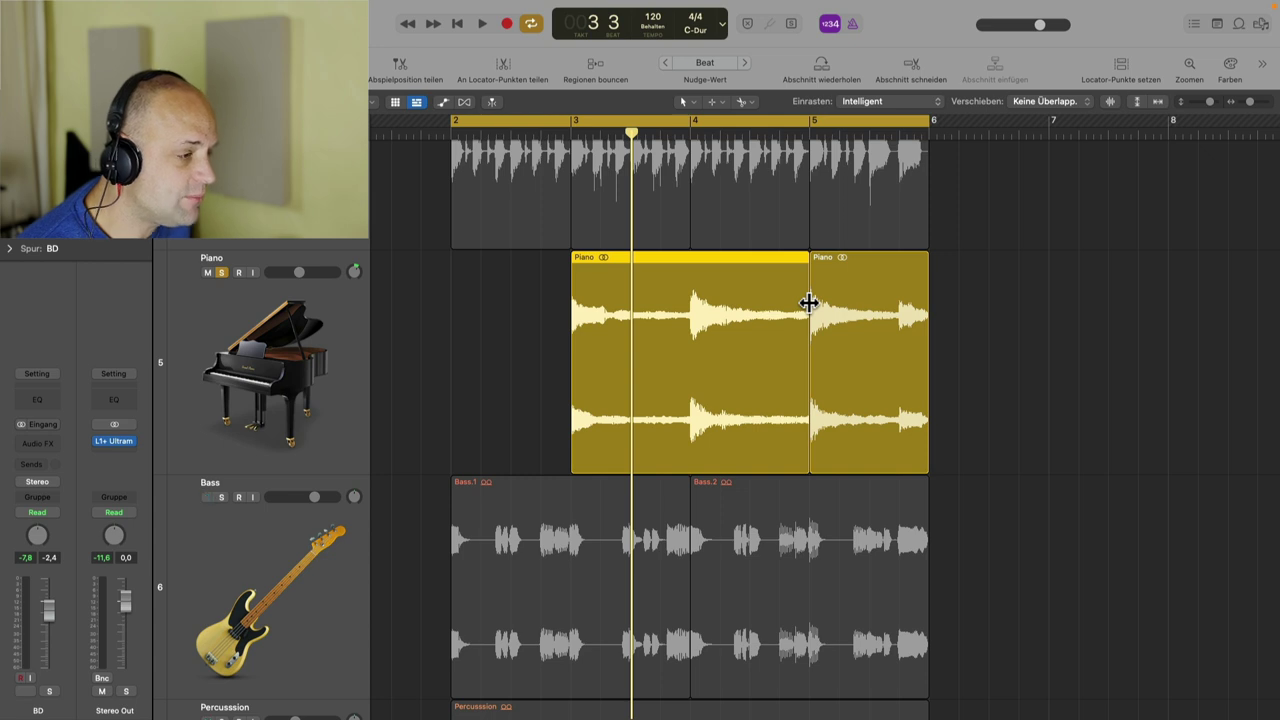
# Step: Examine the cut between the two Piano regions at bar 5 up close, with both regions selected
pyautogui.moveTo(780, 277); pyautogui.dragTo(914, 380)
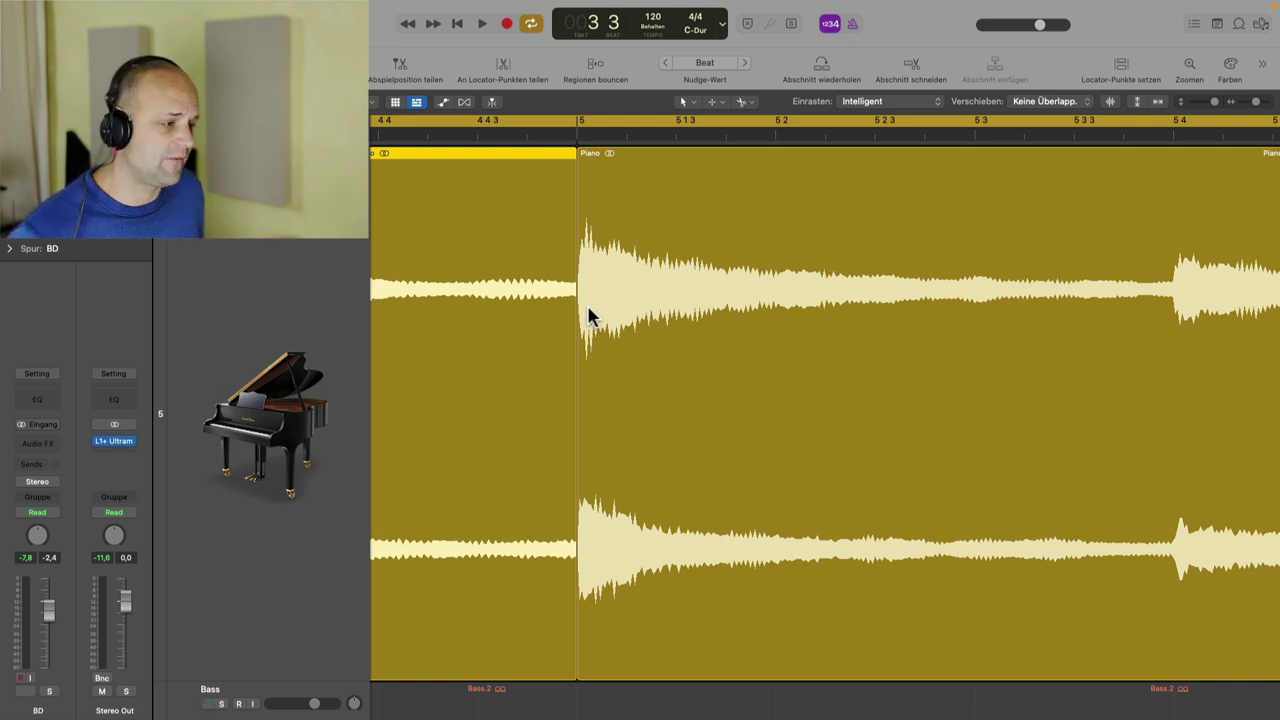
pyautogui.hscroll(-2, 595, 330)
pyautogui.moveTo(635, 399)
pyautogui.mouseDown()
pyautogui.moveTo(551, 397)
pyautogui.moveTo(800, 406)
pyautogui.moveTo(635, 405)
pyautogui.mouseUp()
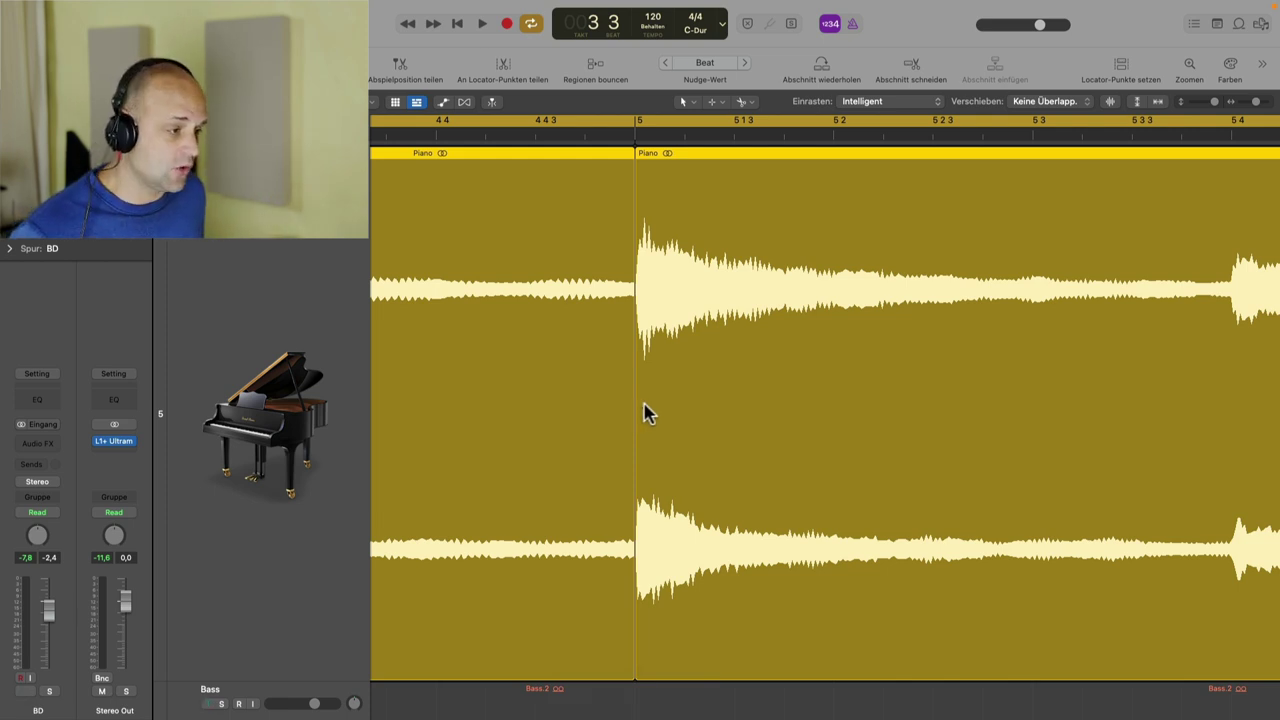
pyautogui.press('super+Left')
pyautogui.press('super+Left')
pyautogui.press('super+Left')
pyautogui.press('super+Up')
pyautogui.hscroll(-4, 654, 390)
pyautogui.hscroll(-3, 666, 389)
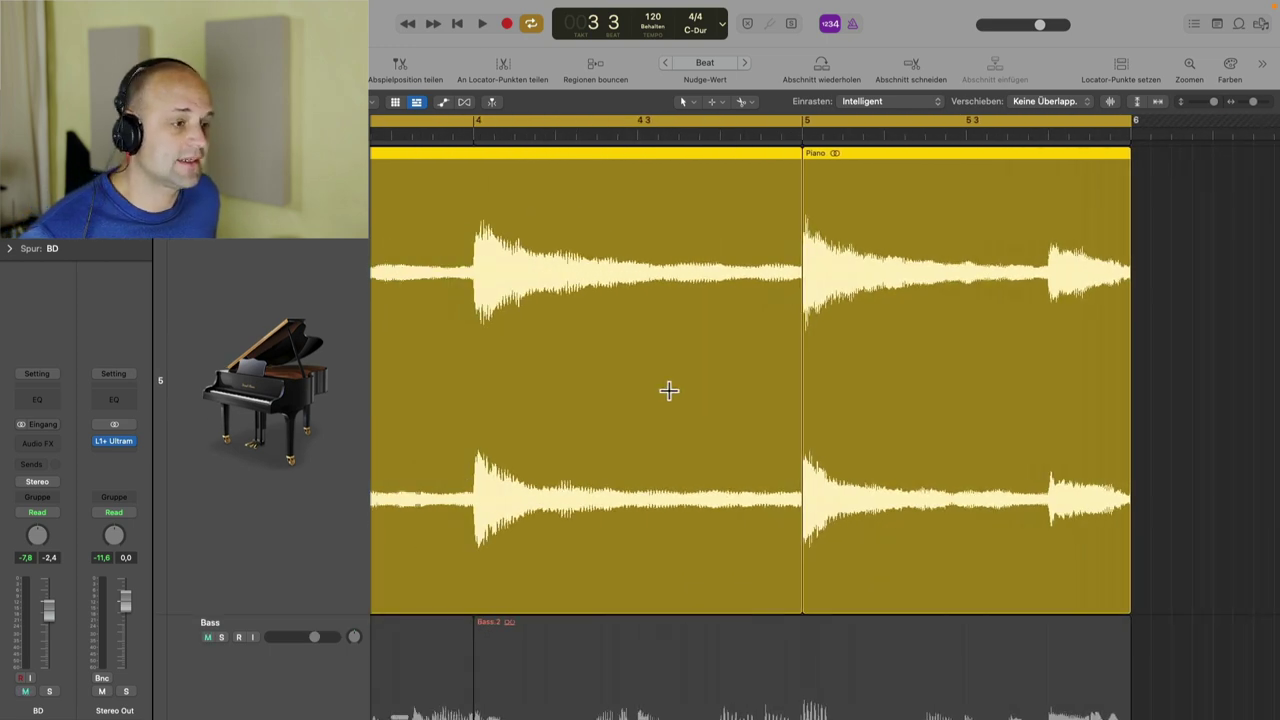
# Step: Set the drag mode to X-Fade and undo the move of the first Piano region
pyautogui.click(1078, 102)
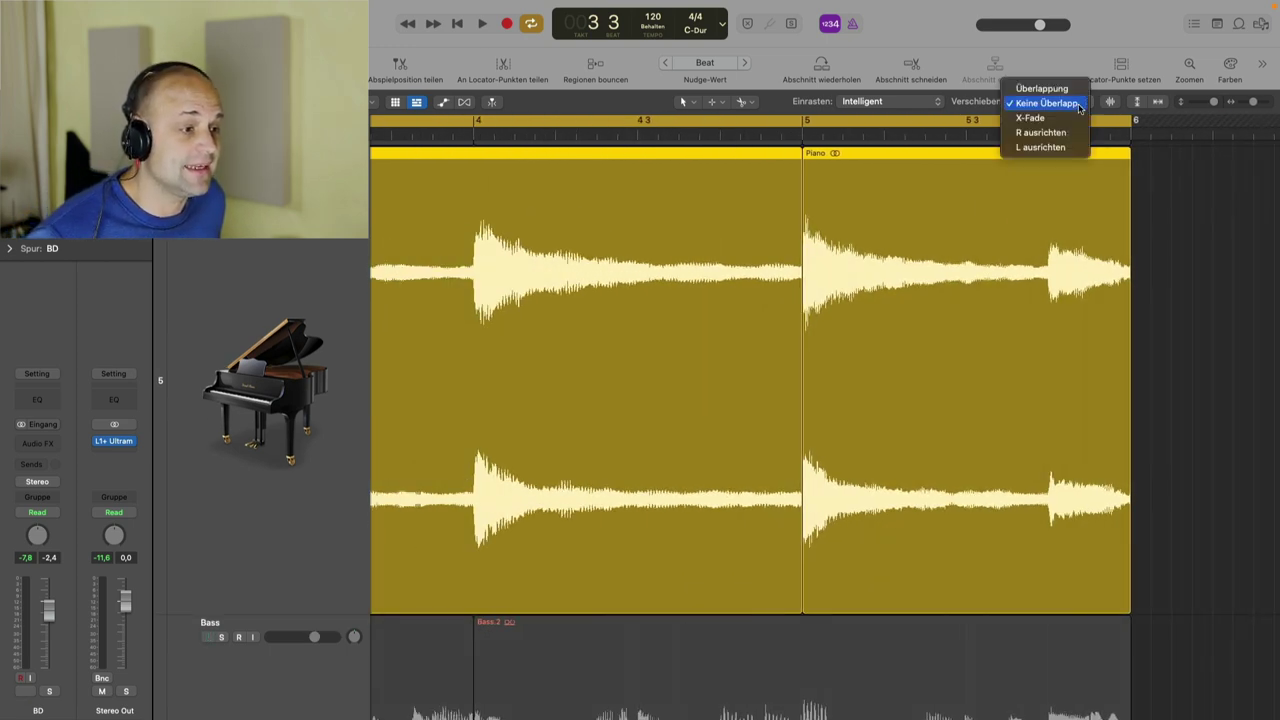
pyautogui.click(1070, 117)
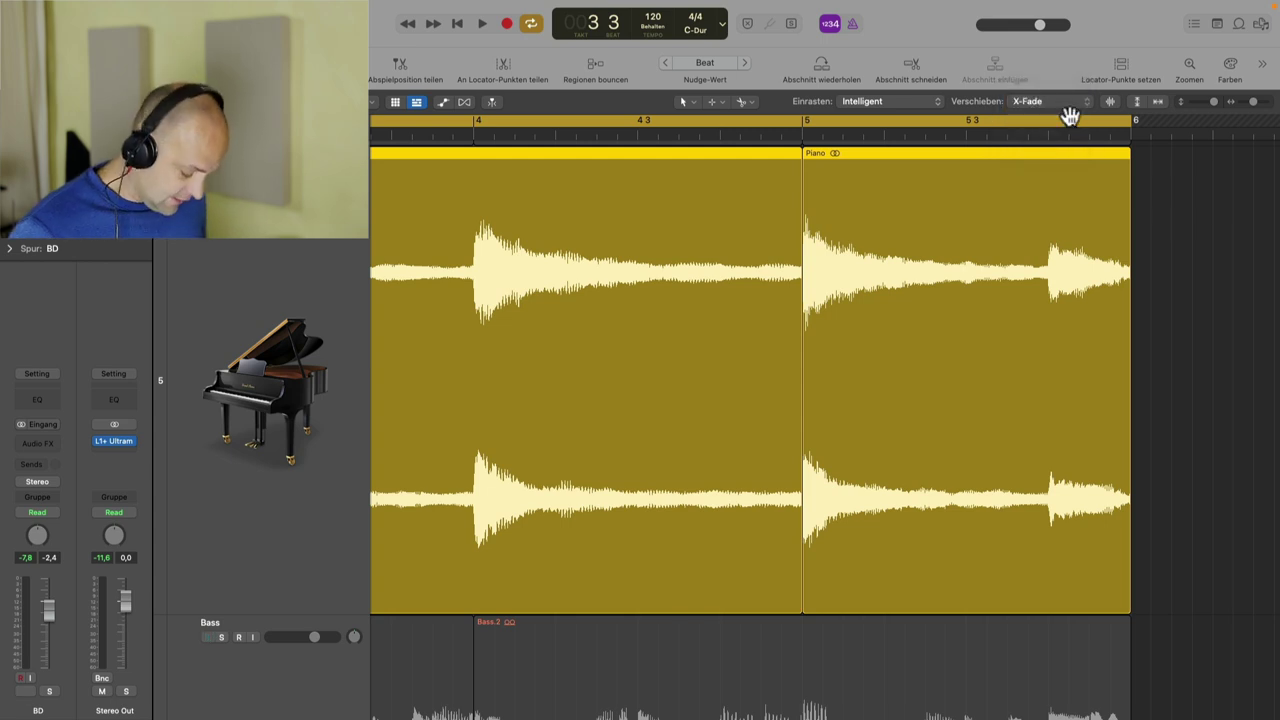
pyautogui.press('super+z')
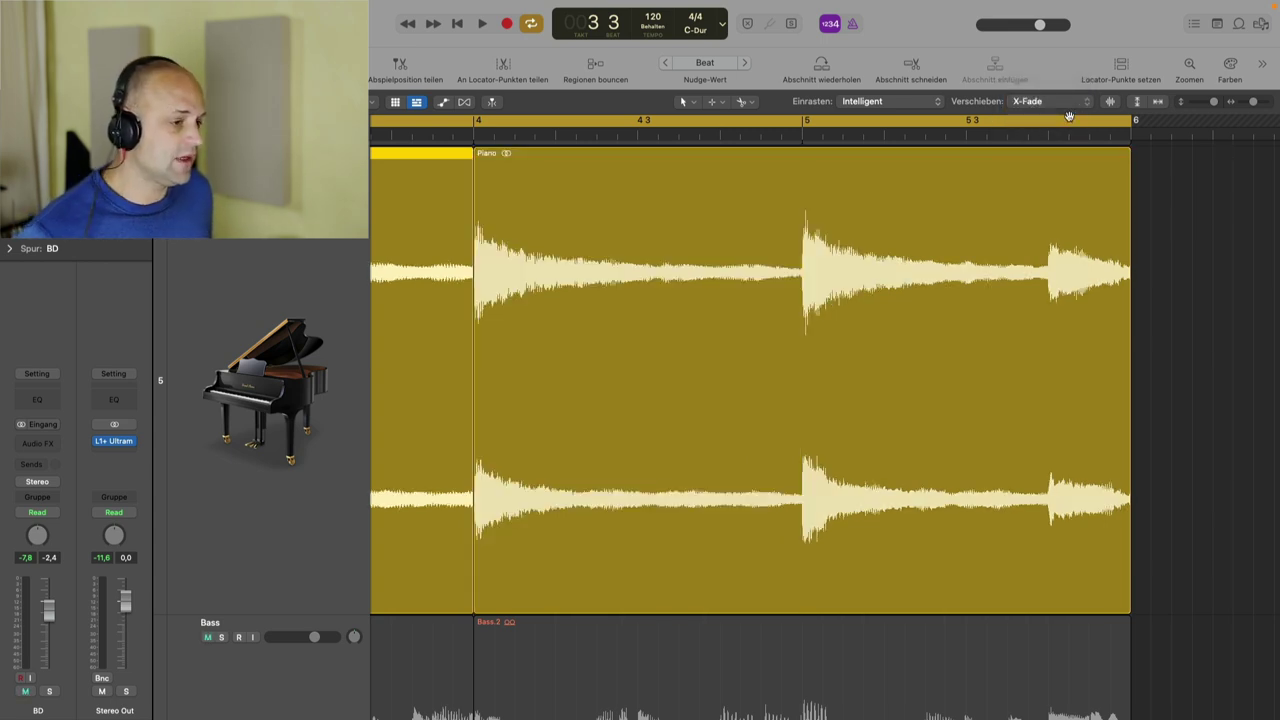
# Step: Show the Piano regions from bar 2 to bar 6 together with the Bass, Percussion and BD tracks
pyautogui.hscroll(-2, 995, 329)
pyautogui.hscroll(-5, 1003, 329)
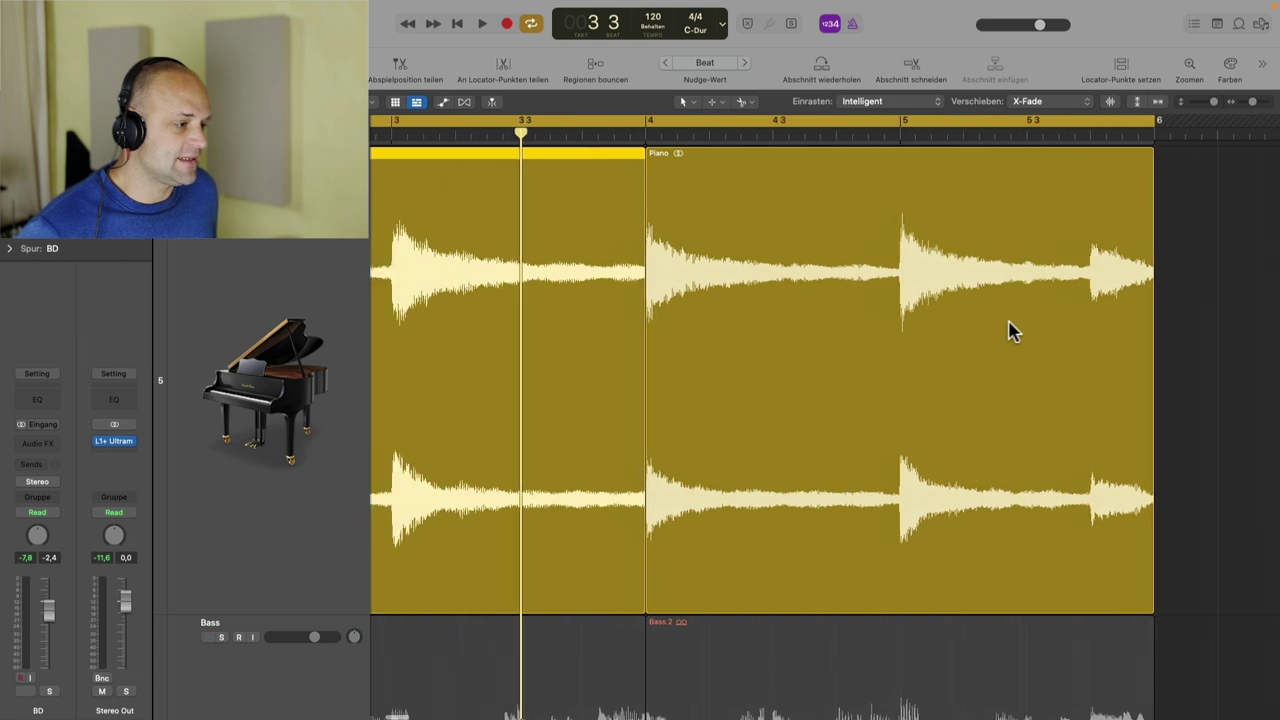
pyautogui.hscroll(-3, 1006, 329)
pyautogui.scroll(-2, 997, 331)
pyautogui.hscroll(1, 995, 331)
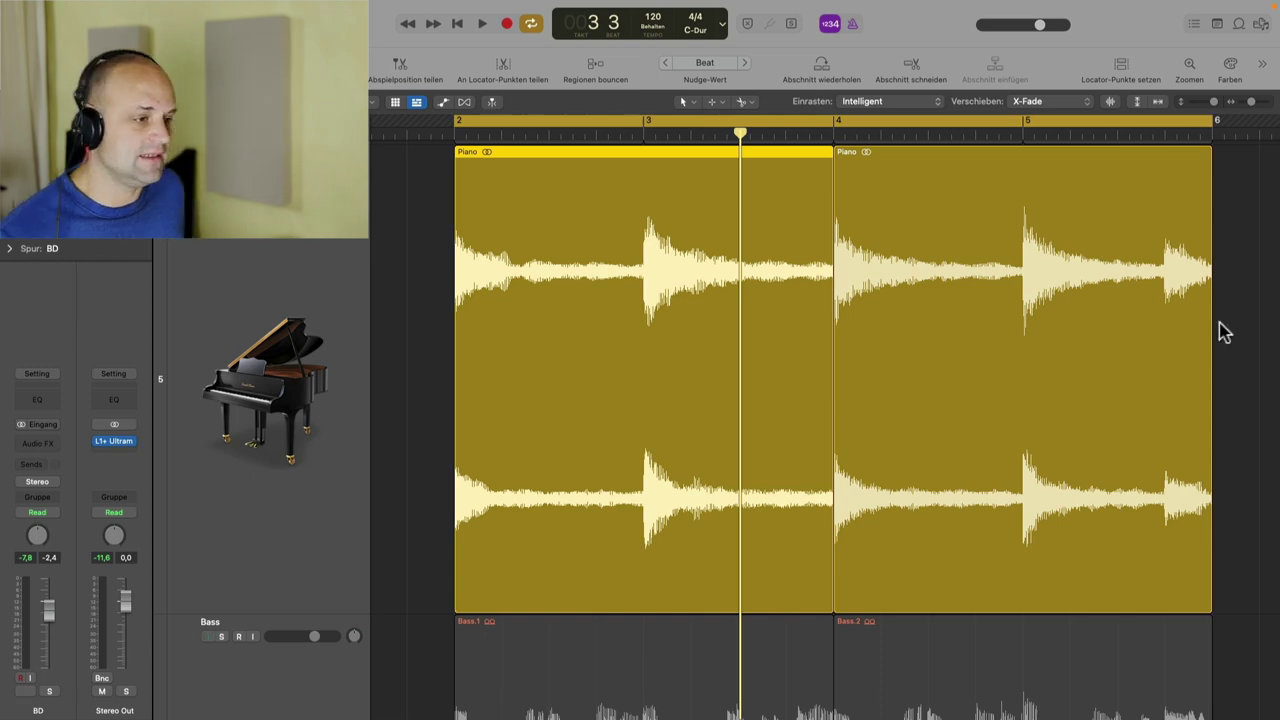
pyautogui.scroll(2, 1008, 176)
pyautogui.press('super+Up')
pyautogui.press('super+Up')
pyautogui.press('super+Up')
pyautogui.press('super+Up')
pyautogui.press('super+Up')
pyautogui.press('super+Up')
pyautogui.press('super+Up')
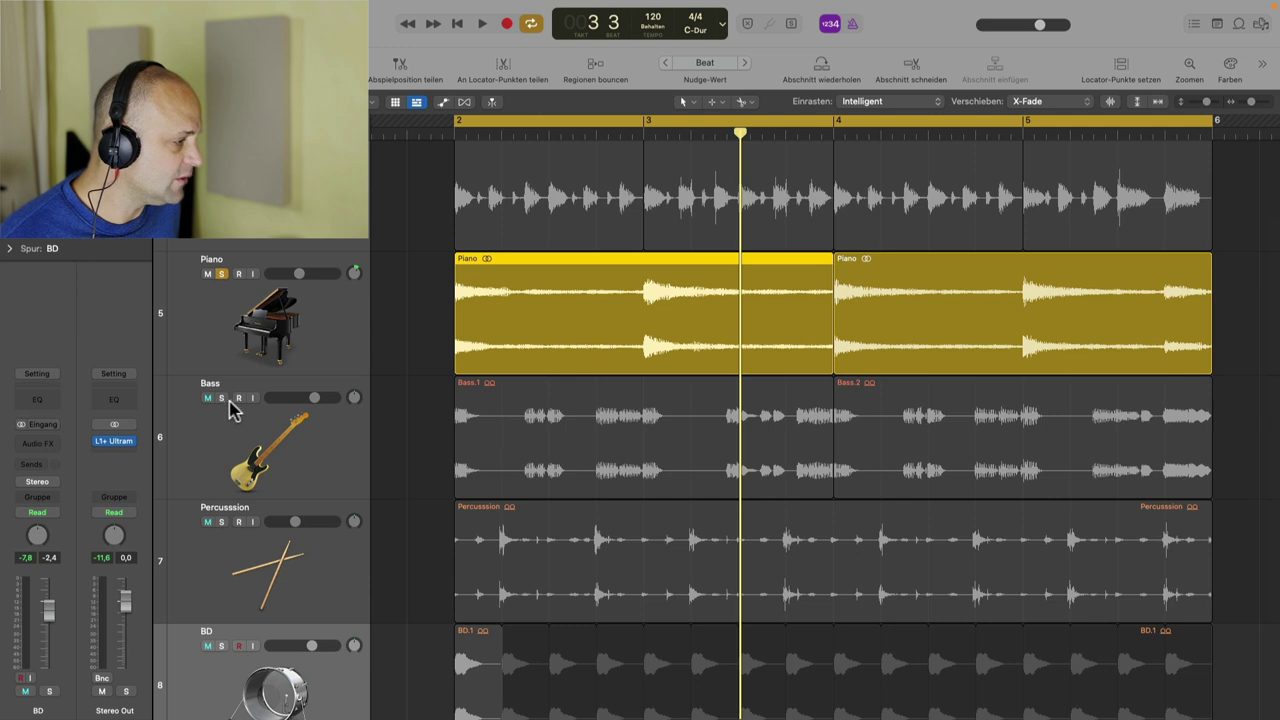
# Step: Switch solo from the Piano track to the Bass track and select the first Bass region
pyautogui.click(221, 397)
pyautogui.click(221, 273)
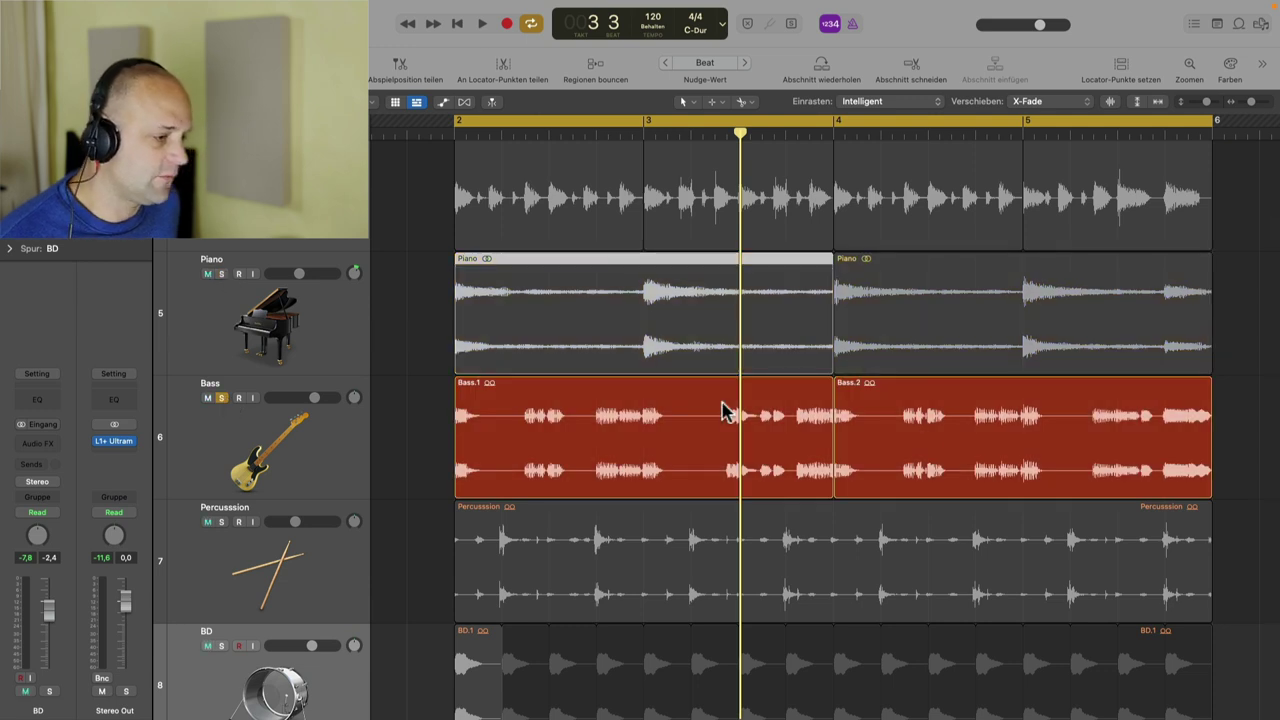
pyautogui.click(987, 405)
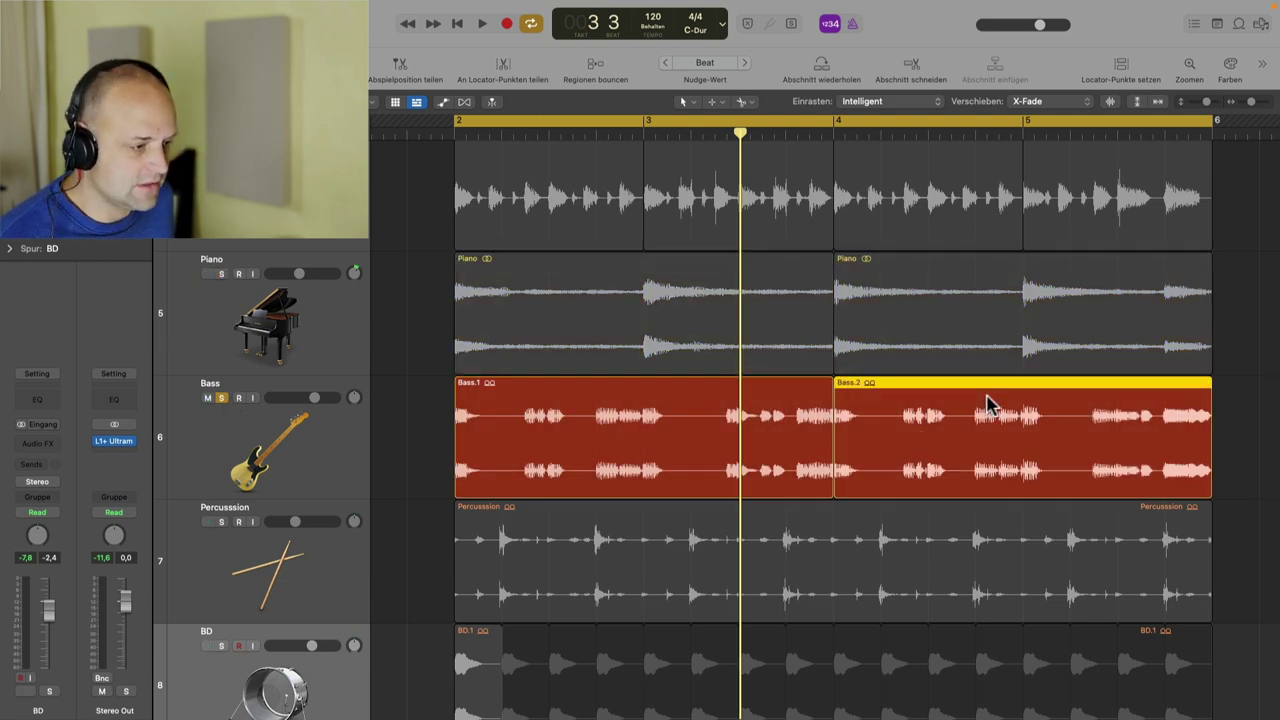
pyautogui.click(590, 402)
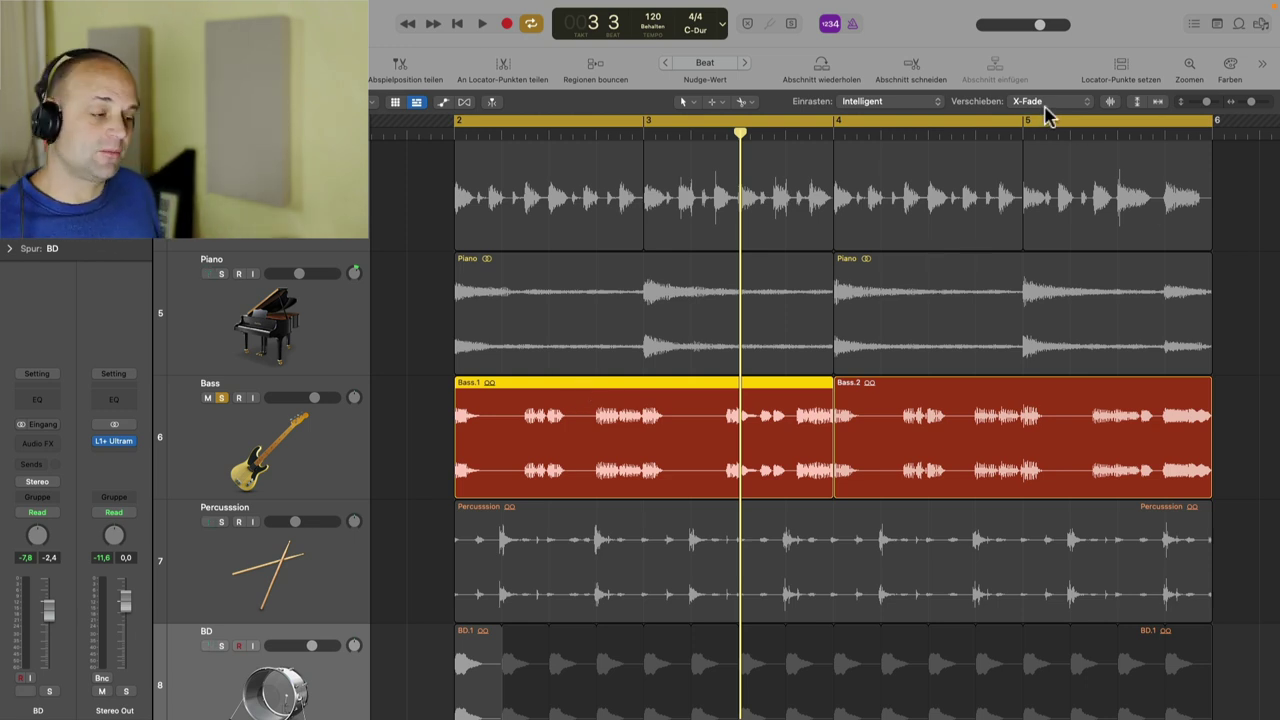
# Step: Move the first Bass region about half a bar later over the second one and play back the crossfade
pyautogui.moveTo(634, 390); pyautogui.dragTo(741, 393)
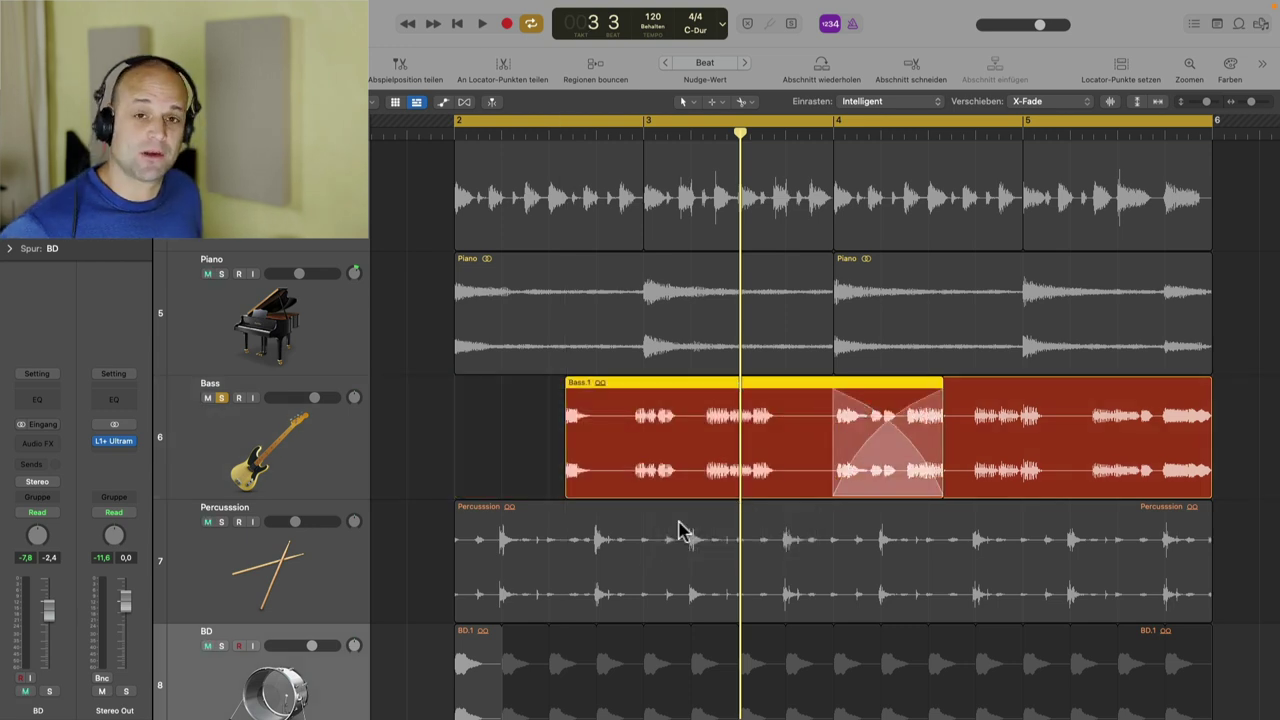
pyautogui.press('space')
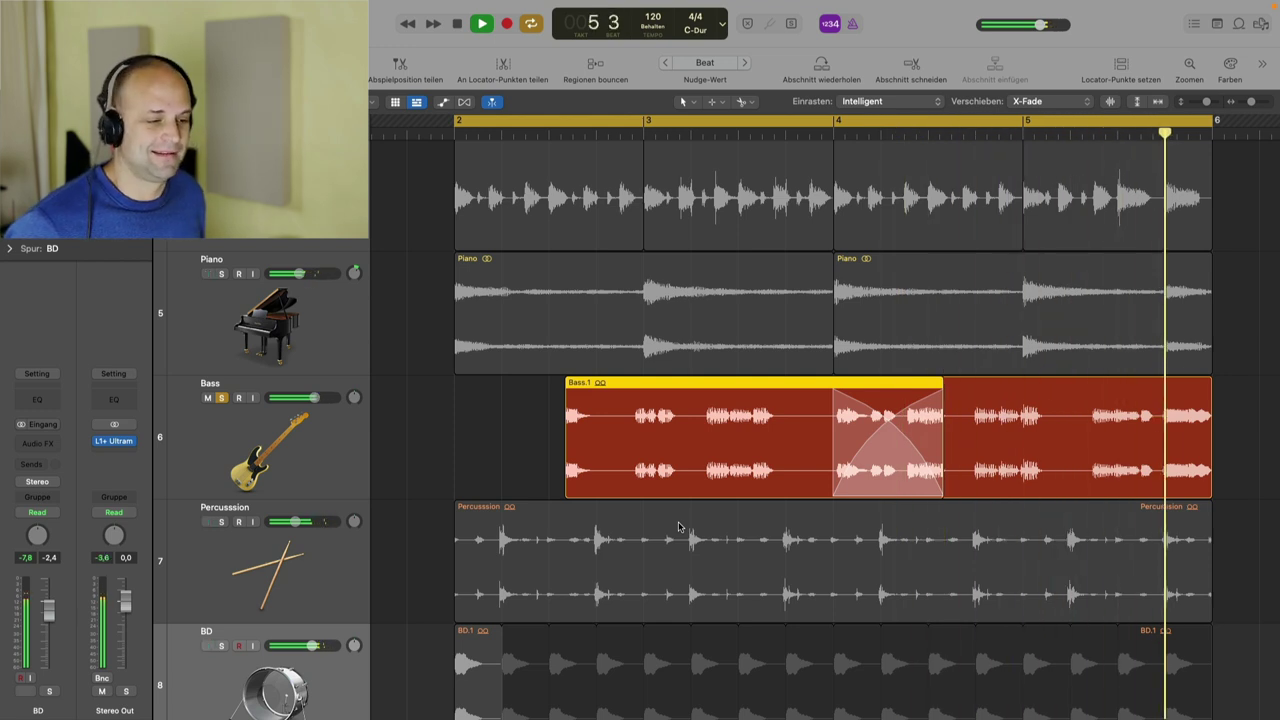
pyautogui.press('space')
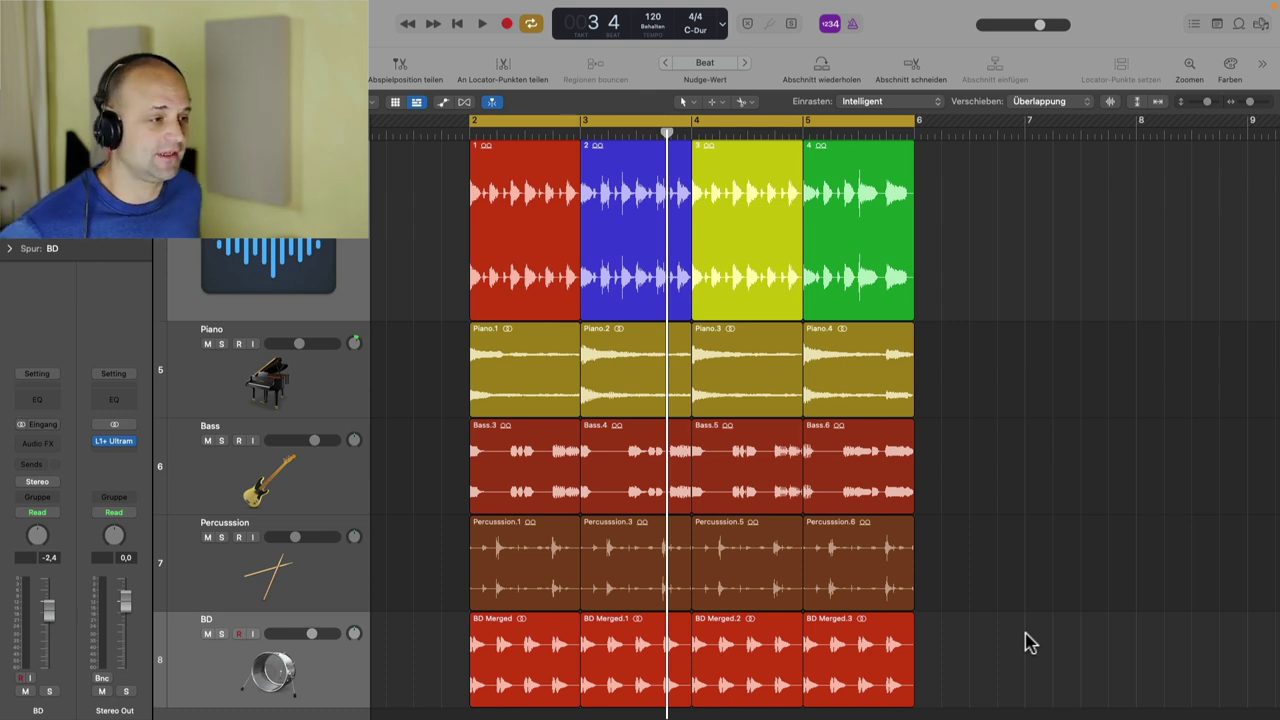
# Step: Set the drag mode to R ausrichten and point out the numbered Guitar regions 1 to 4 by selecting them in turn
pyautogui.click(1080, 104)
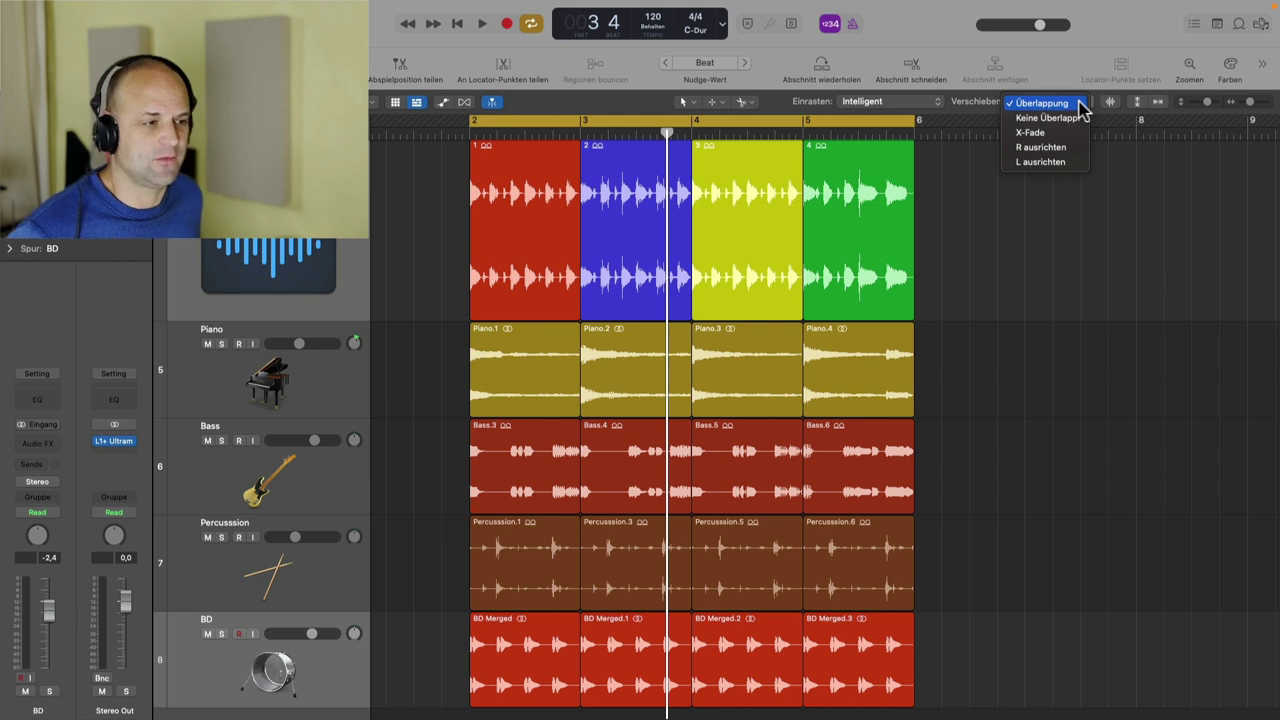
pyautogui.click(1048, 147)
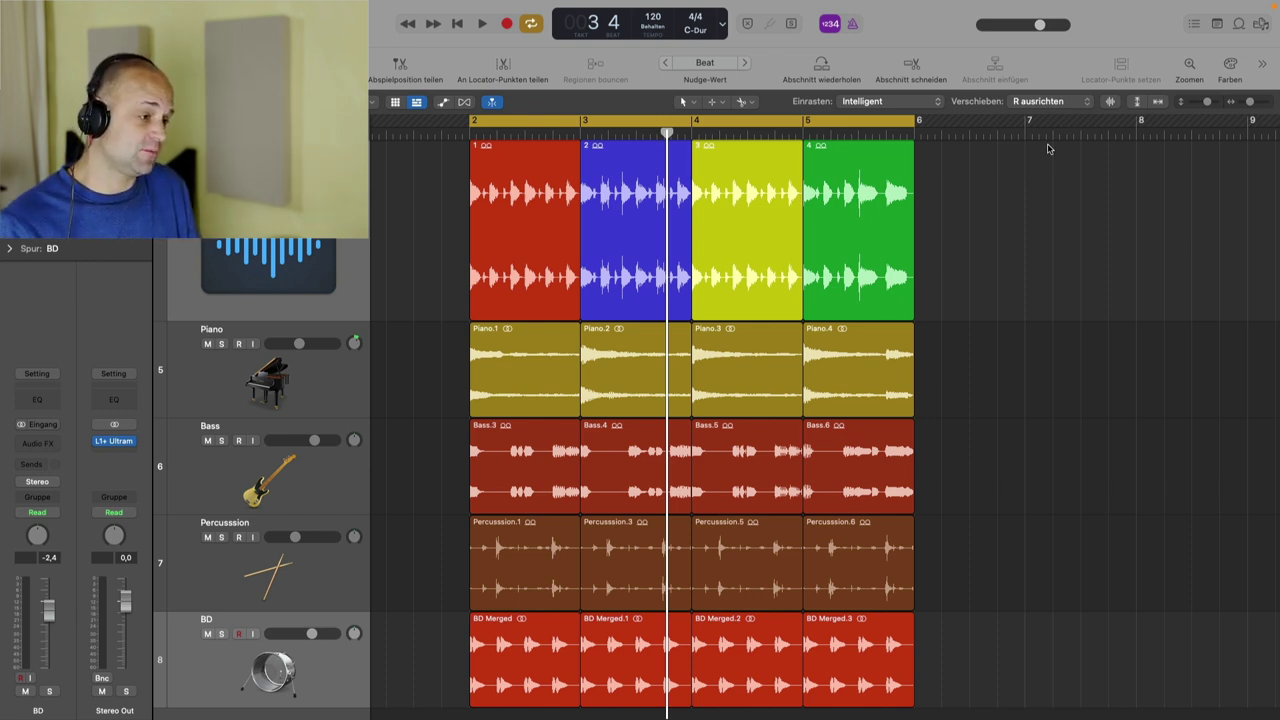
pyautogui.click(524, 154)
pyautogui.click(585, 155)
pyautogui.click(714, 170)
pyautogui.click(883, 166)
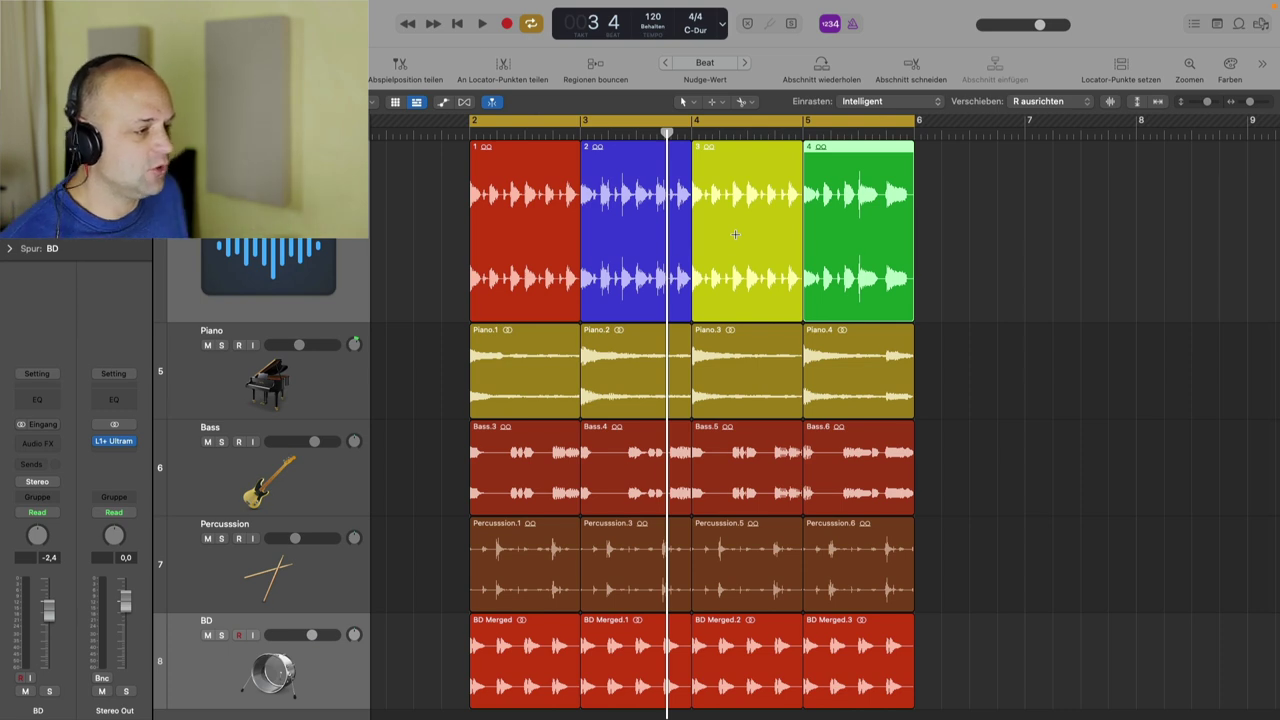
pyautogui.click(745, 165)
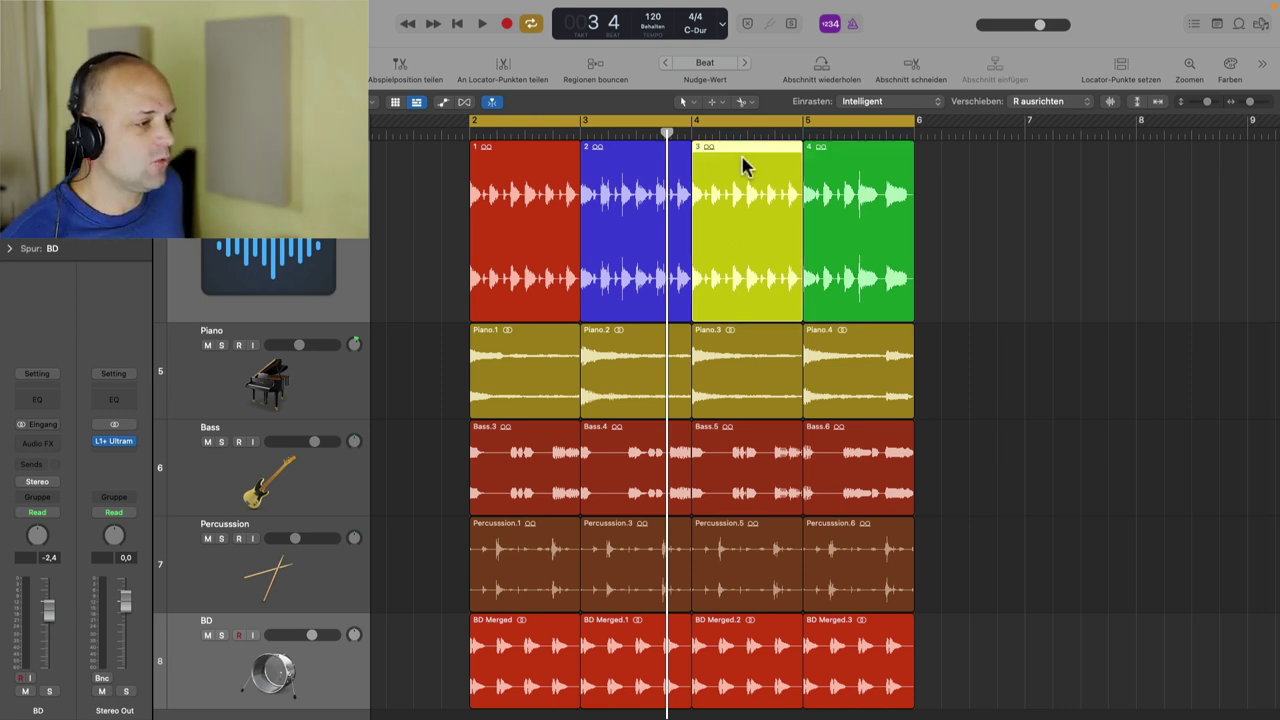
pyautogui.click(846, 162)
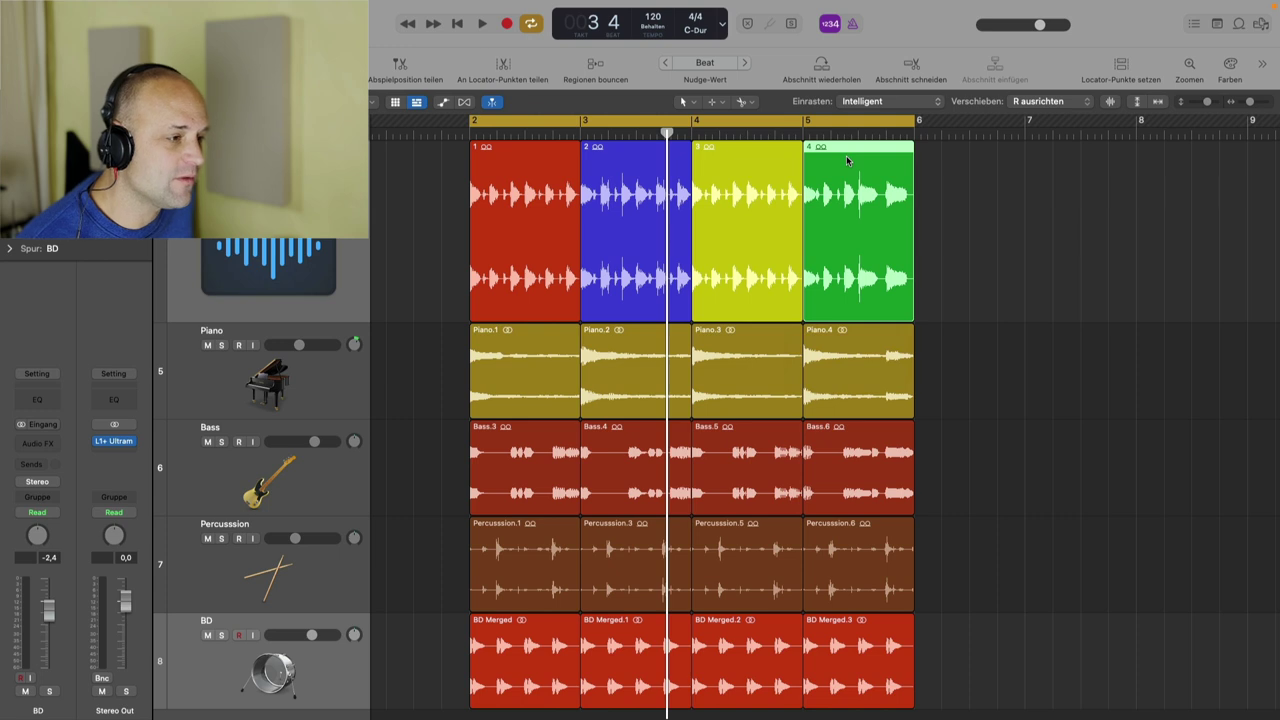
pyautogui.scroll(-3, 852, 225)
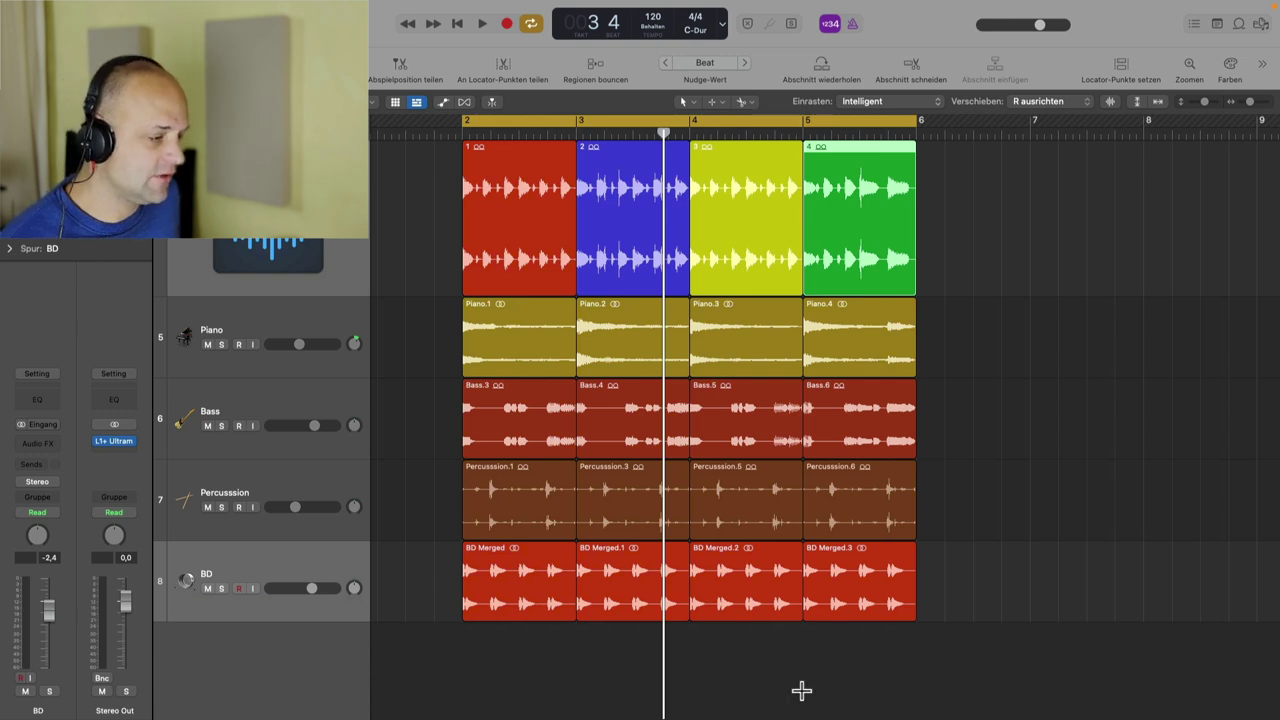
# Step: Select the bar 4 regions on all five tracks, move them behind the bar 5 regions, and play the new order
pyautogui.moveTo(755, 653); pyautogui.dragTo(766, 251)
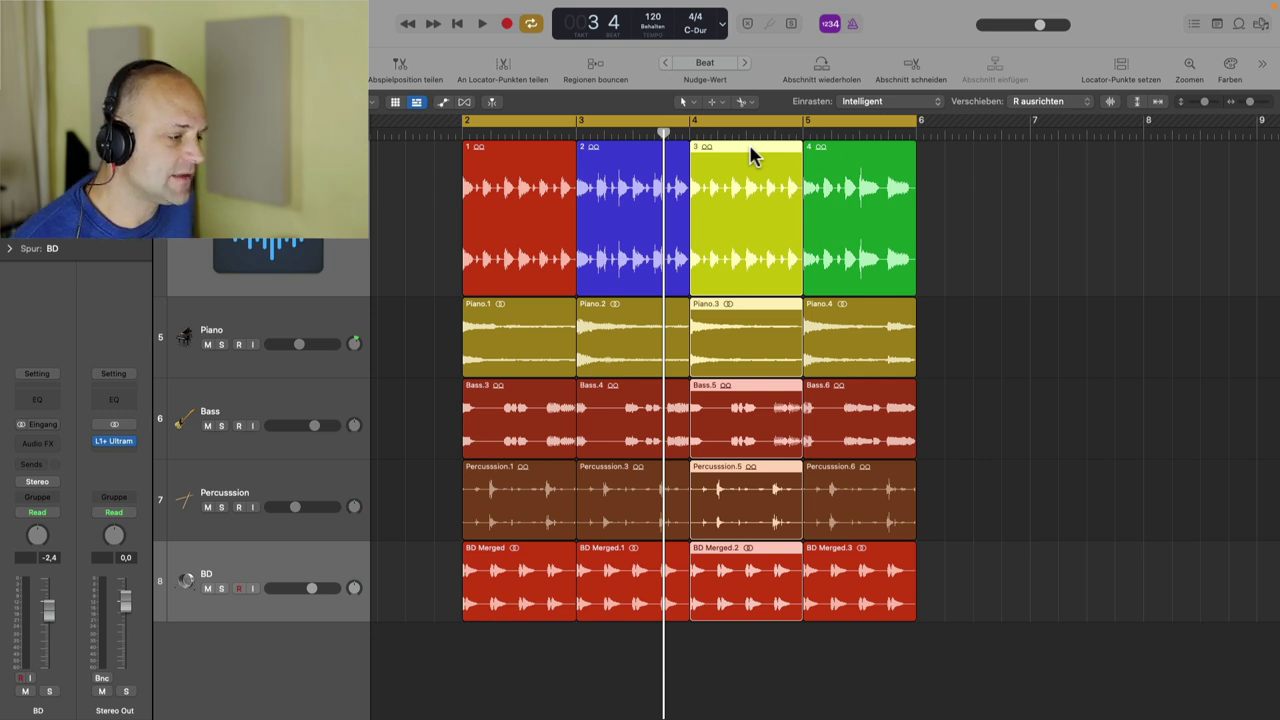
pyautogui.moveTo(737, 151); pyautogui.dragTo(960, 163)
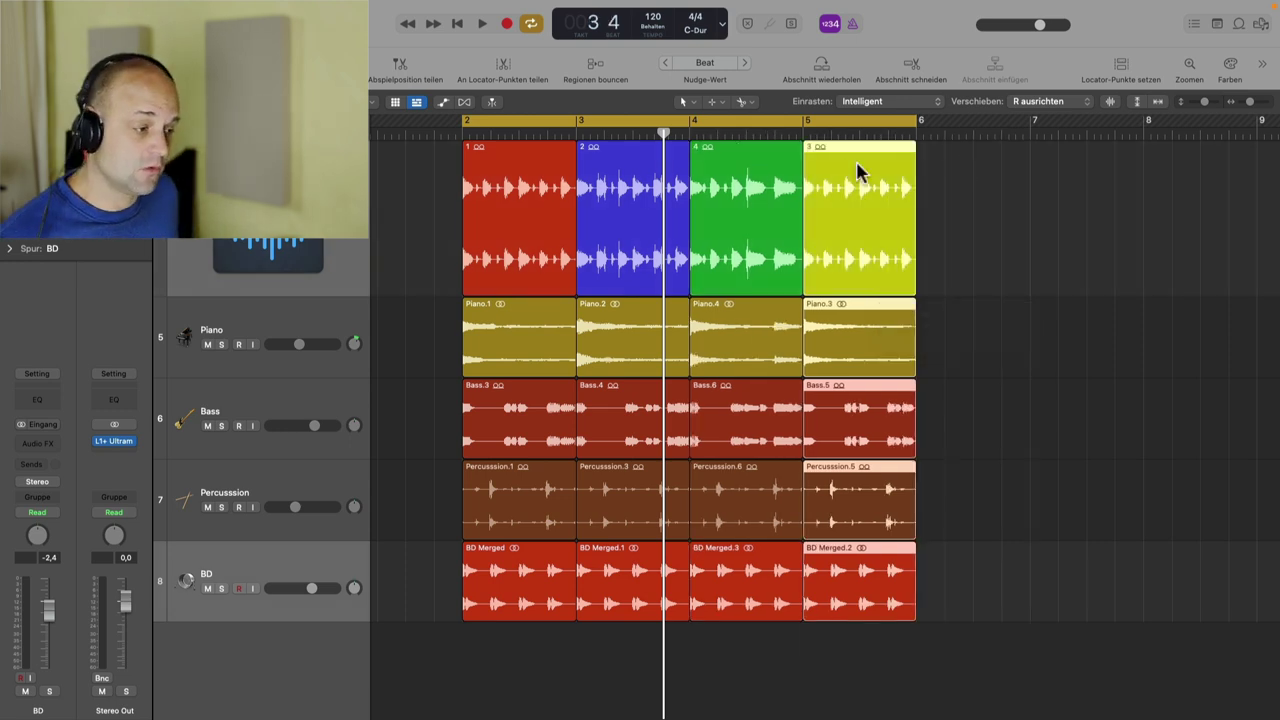
pyautogui.press('space')
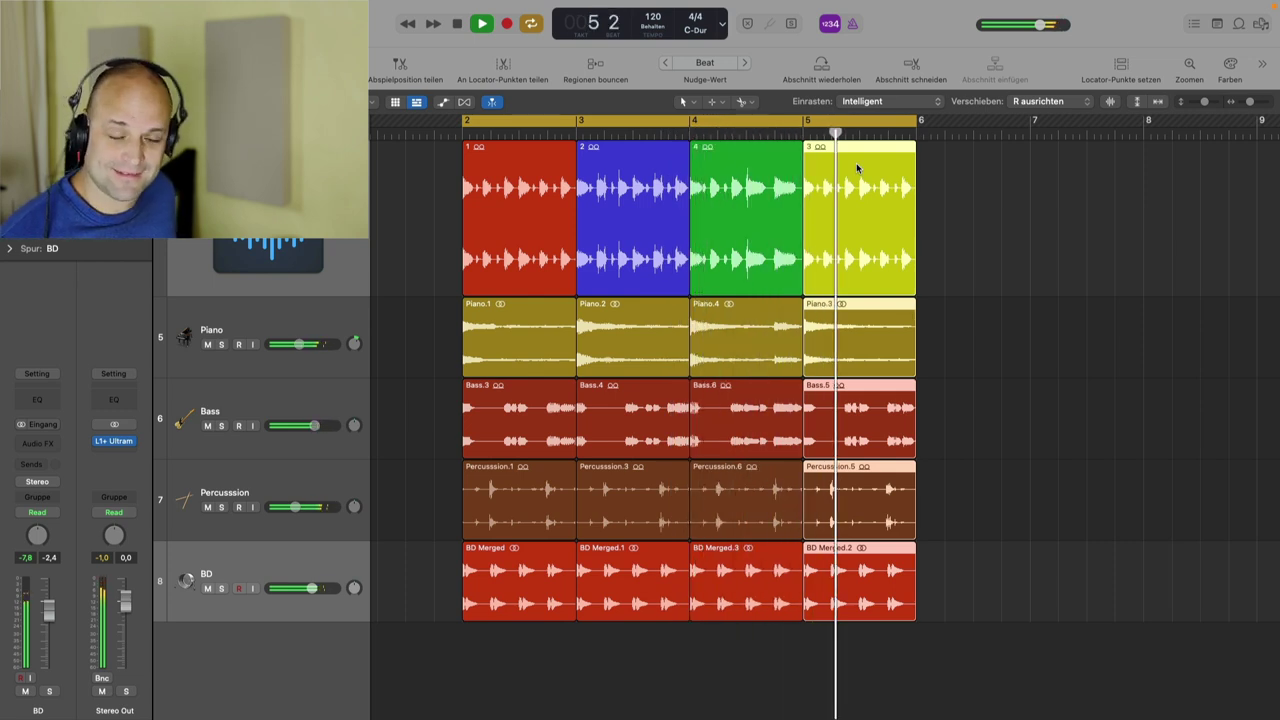
pyautogui.press('space')
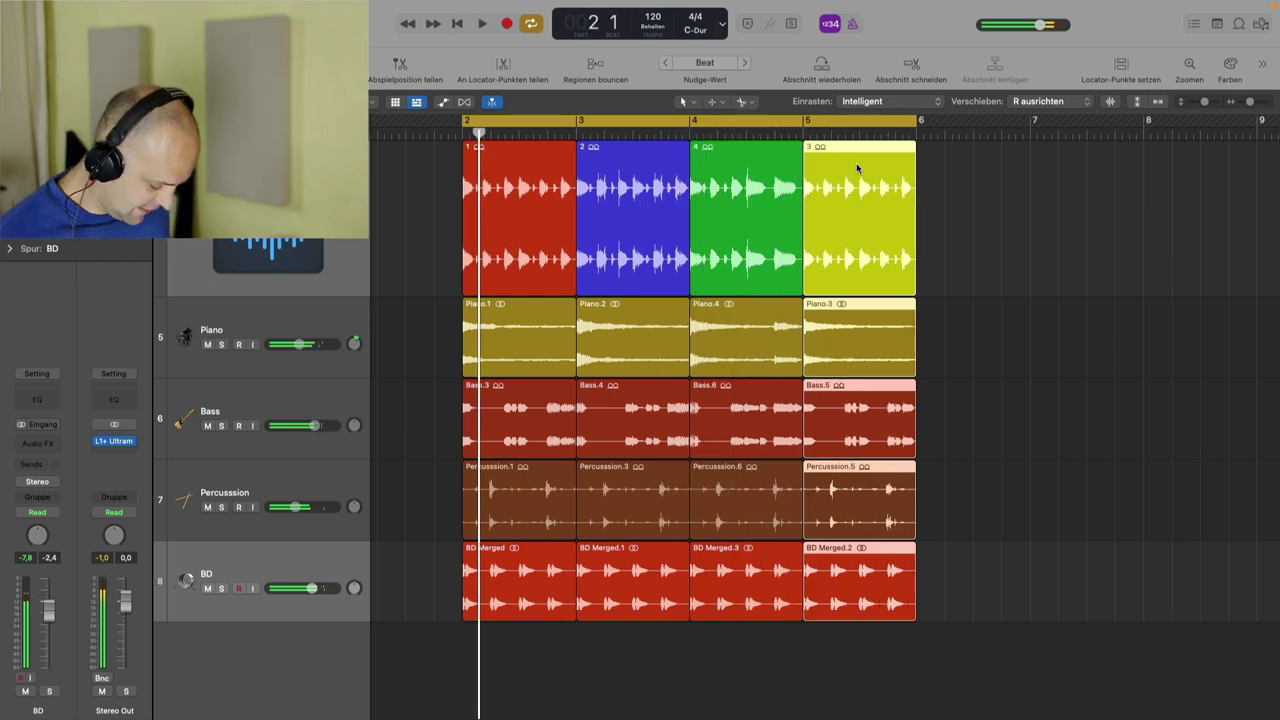
# Step: Undo the swap of the bar 4 and bar 5 regions and play back the original order
pyautogui.press('super+z')
pyautogui.press('space')
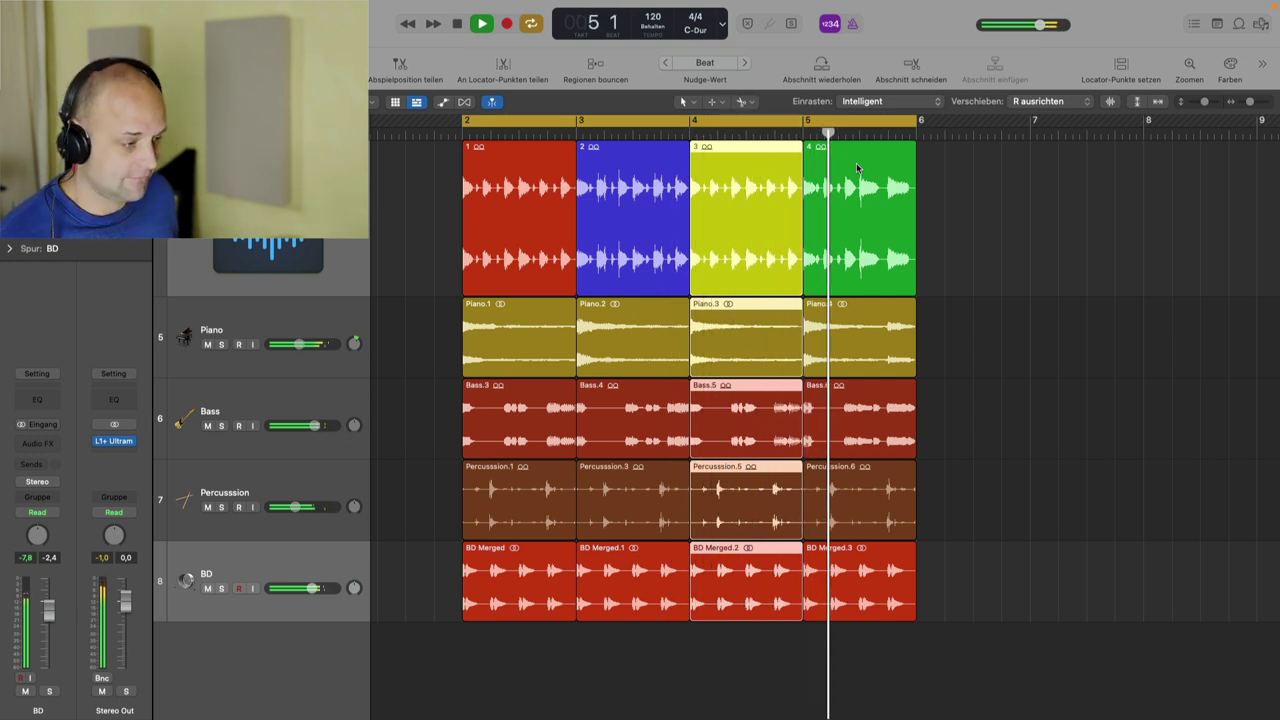
pyautogui.press('space')
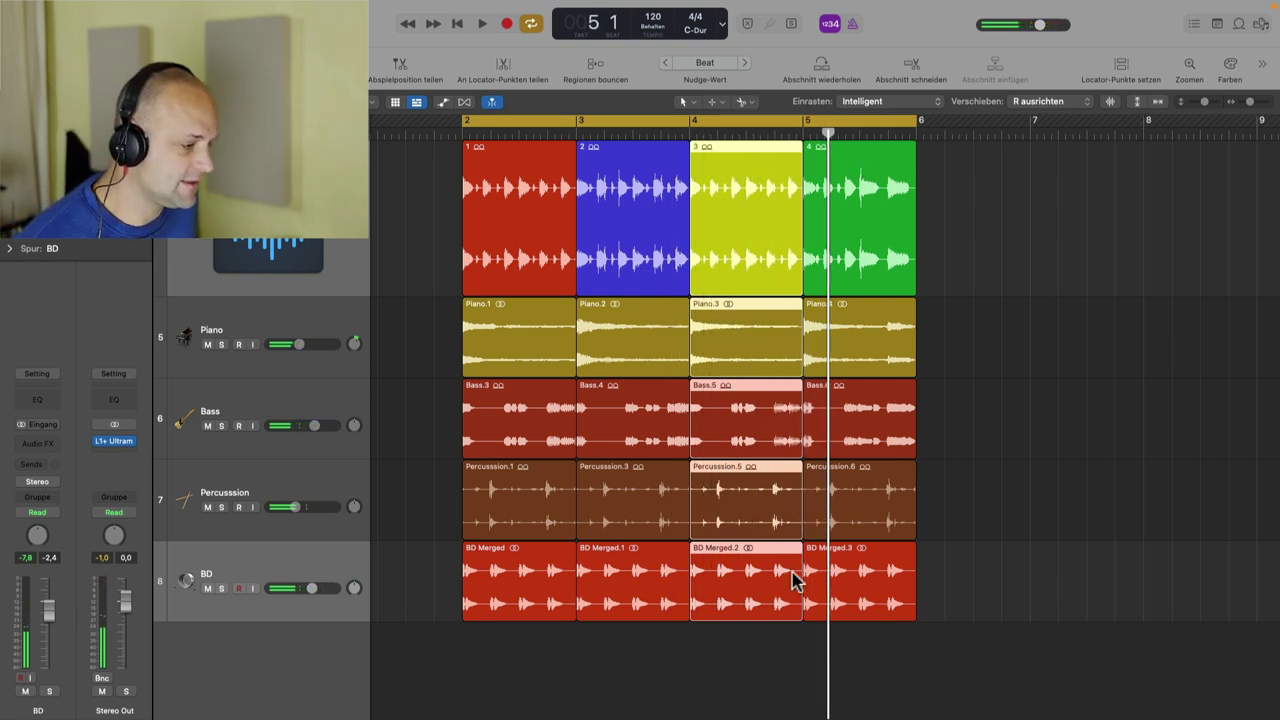
# Step: Select the bar 3 regions on all five tracks, move them ahead of the bar 2 regions, and play the new order
pyautogui.moveTo(639, 651); pyautogui.dragTo(636, 258)
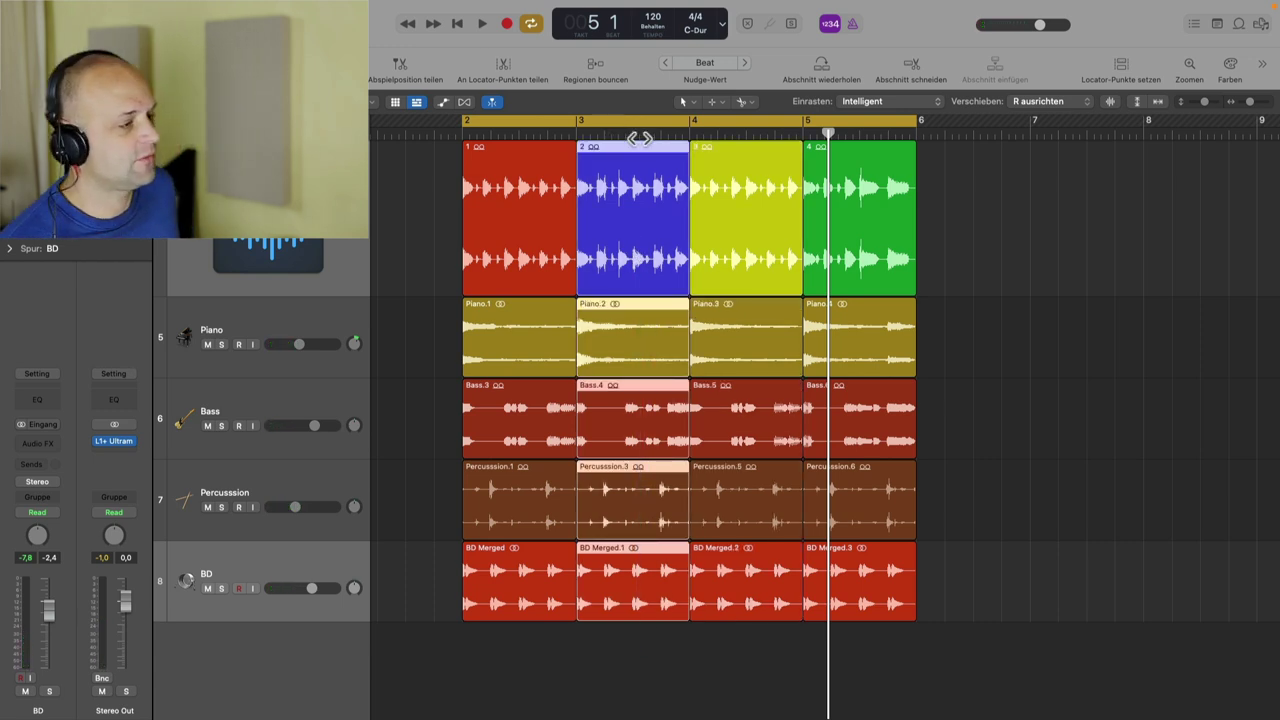
pyautogui.hscroll(-1, 650, 154)
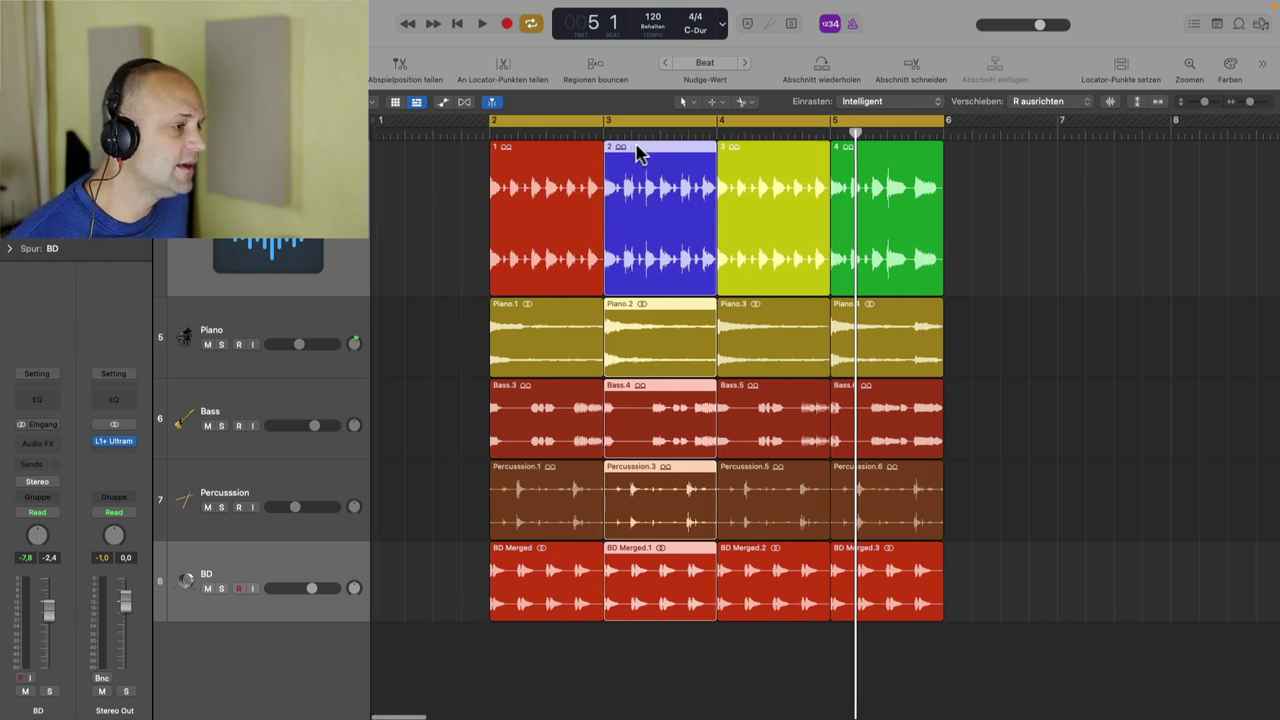
pyautogui.moveTo(643, 151); pyautogui.dragTo(429, 153)
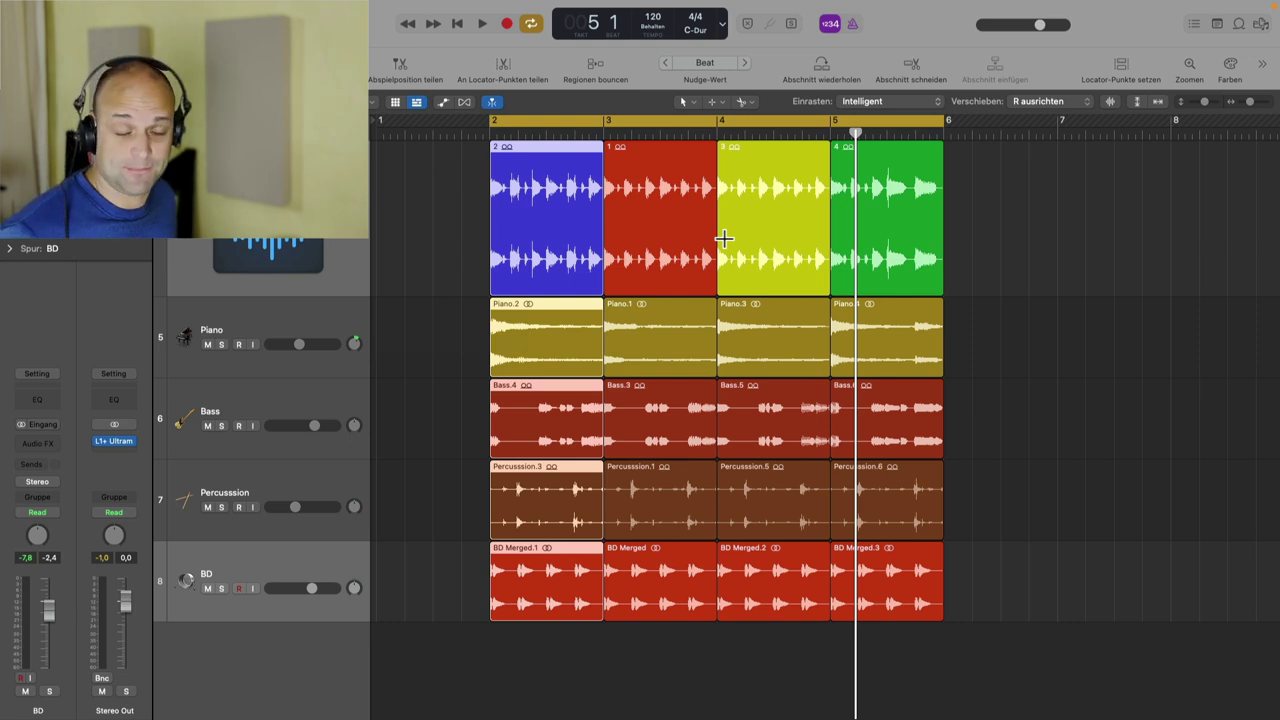
pyautogui.press('space')
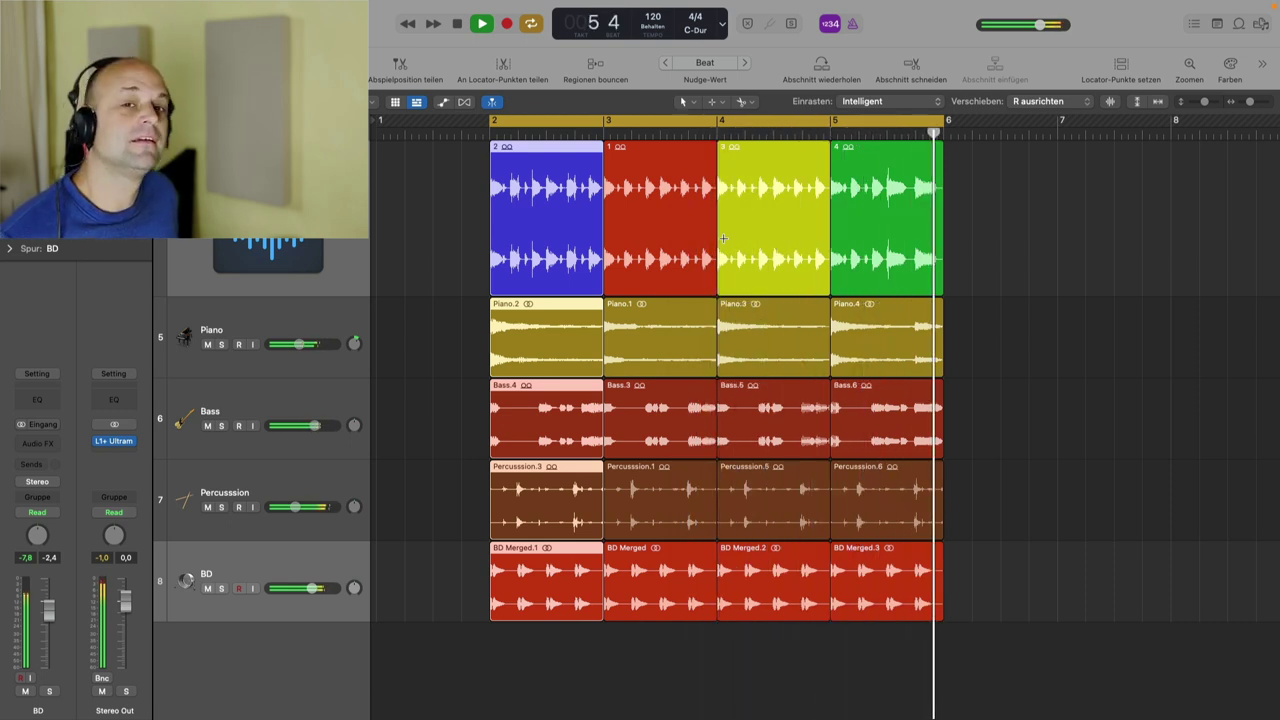
pyautogui.press('space')
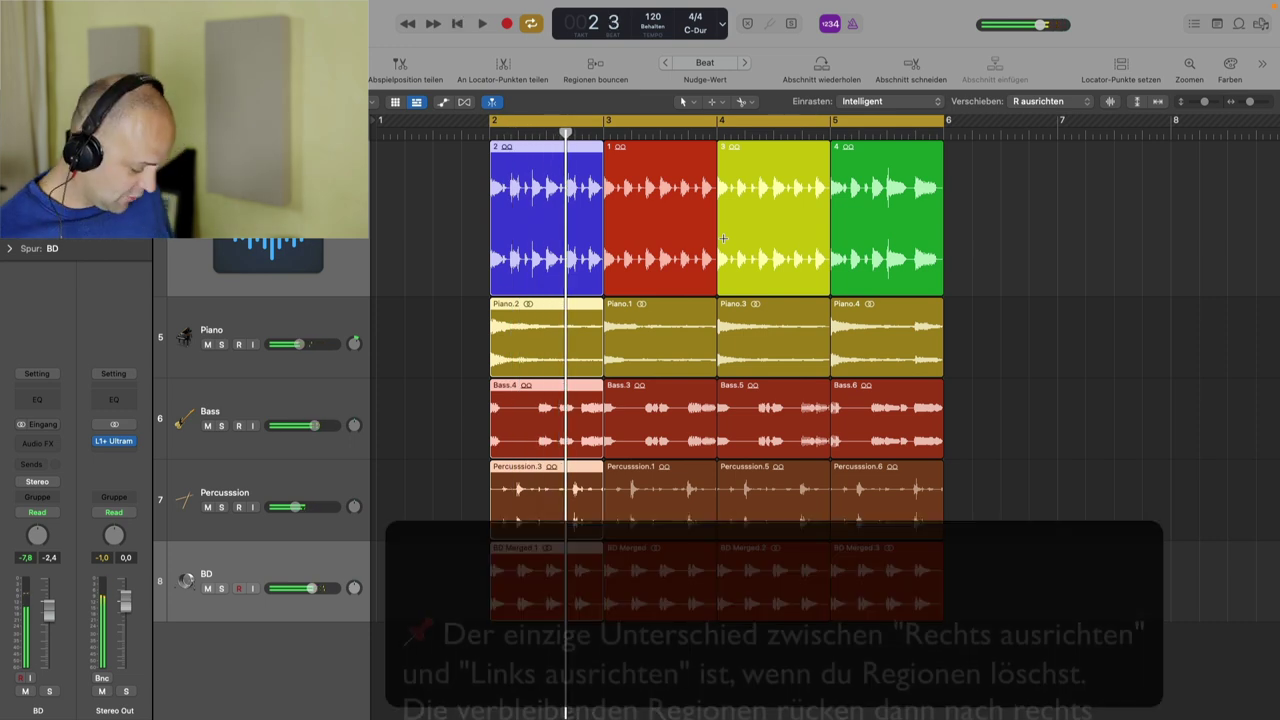
# Step: Nudge the selected regions back to bar 3, deselect them, and briefly hide and reshow the toolbar
pyautogui.hotkey('alt', 'Right')
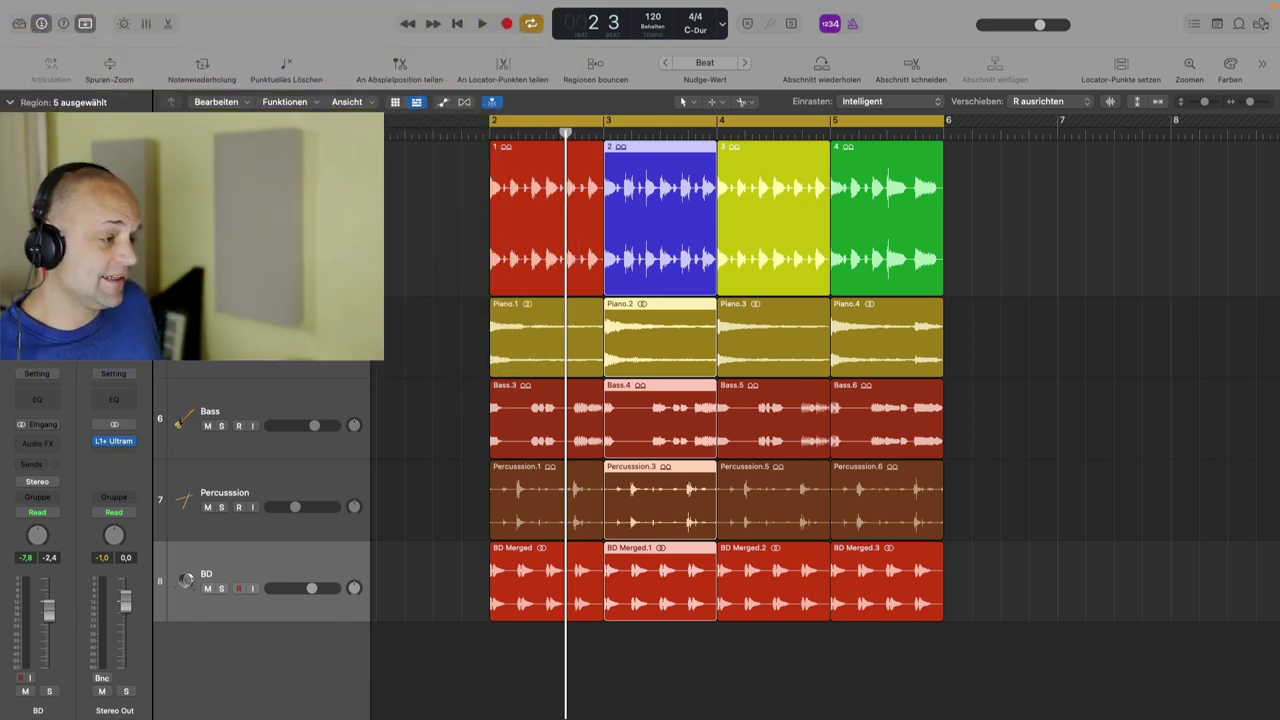
pyautogui.click(446, 318)
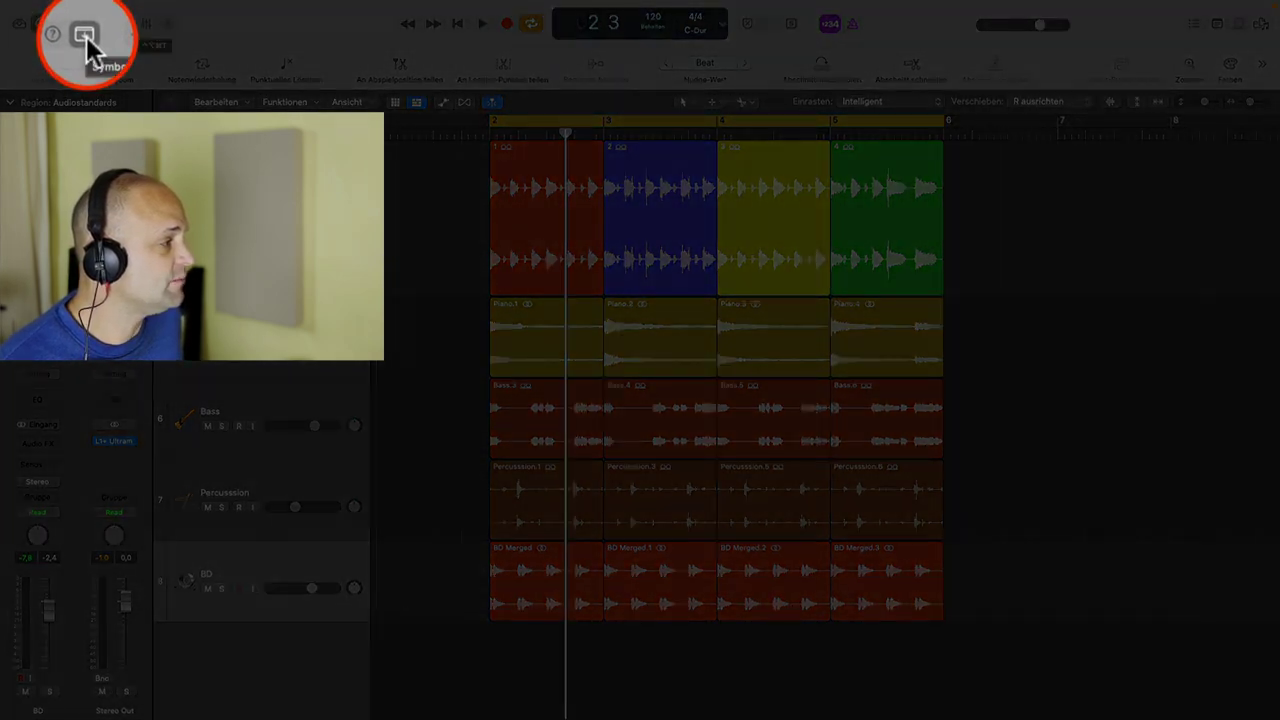
pyautogui.click(86, 30)
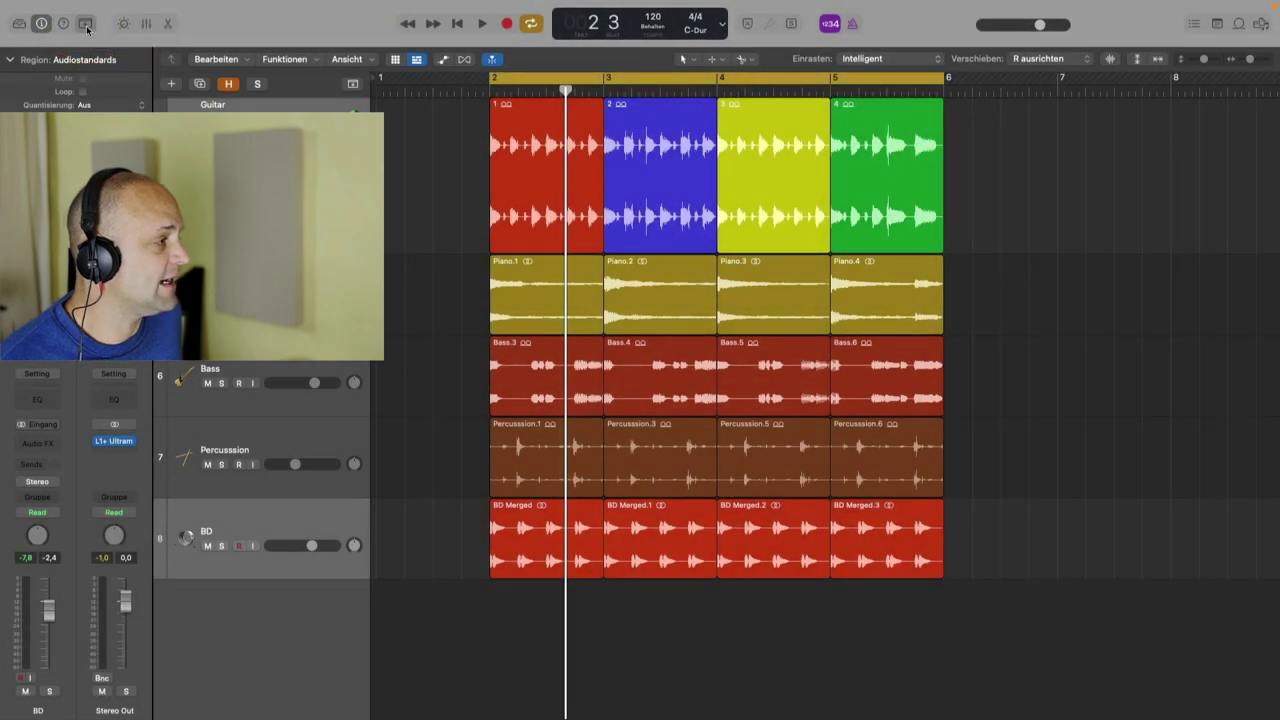
pyautogui.click(86, 30)
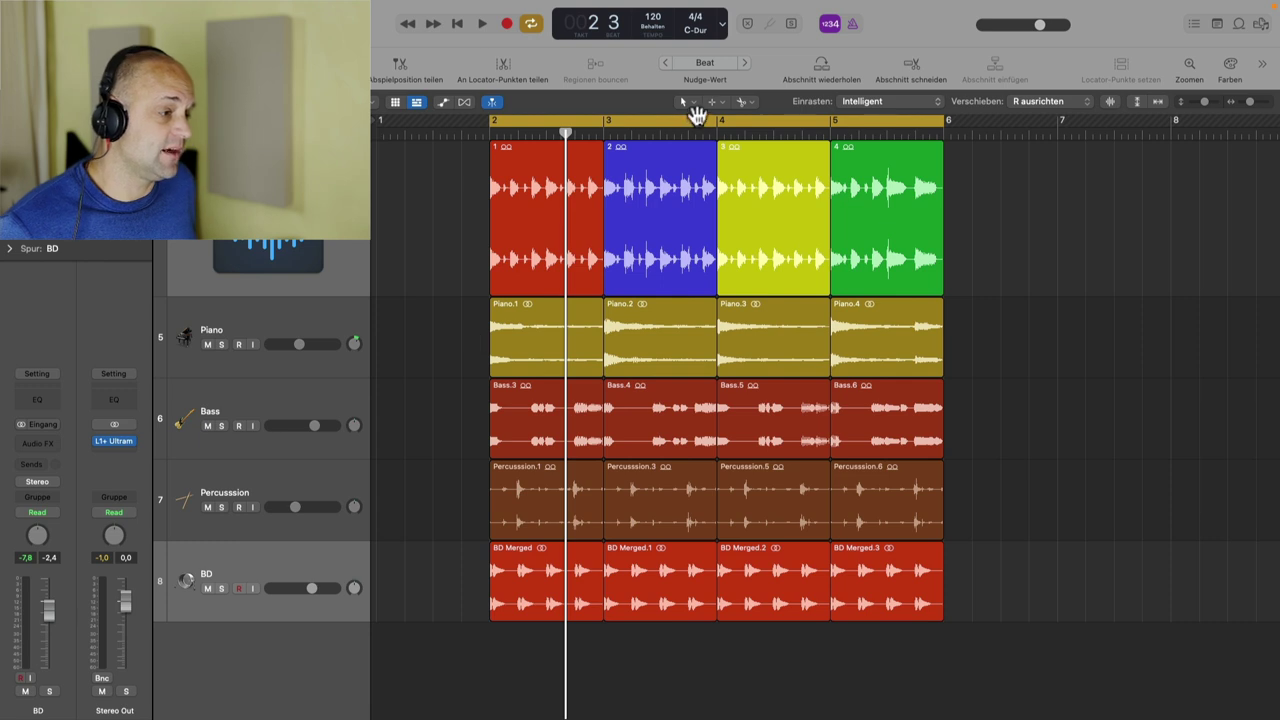
# Step: With cycle mode turned off and all four Piano regions selected, set the nudge value to 10 Ticks
pyautogui.click(694, 121)
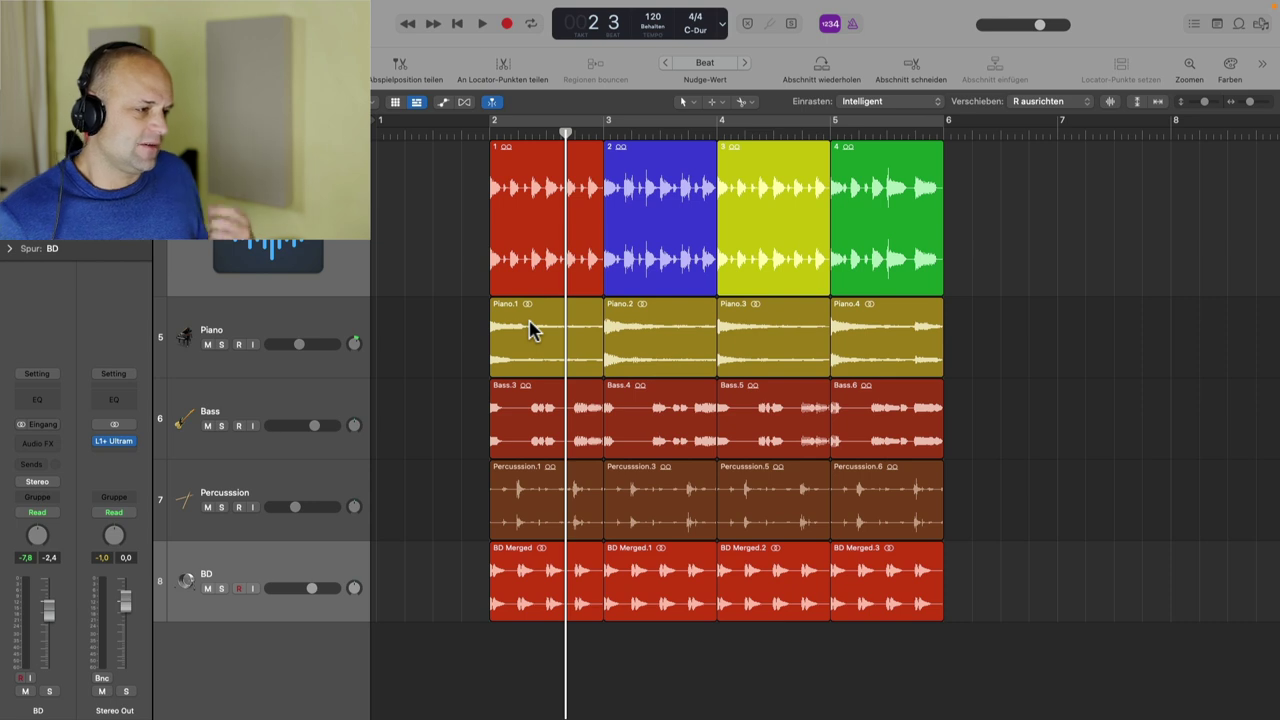
pyautogui.moveTo(477, 334); pyautogui.dragTo(951, 340)
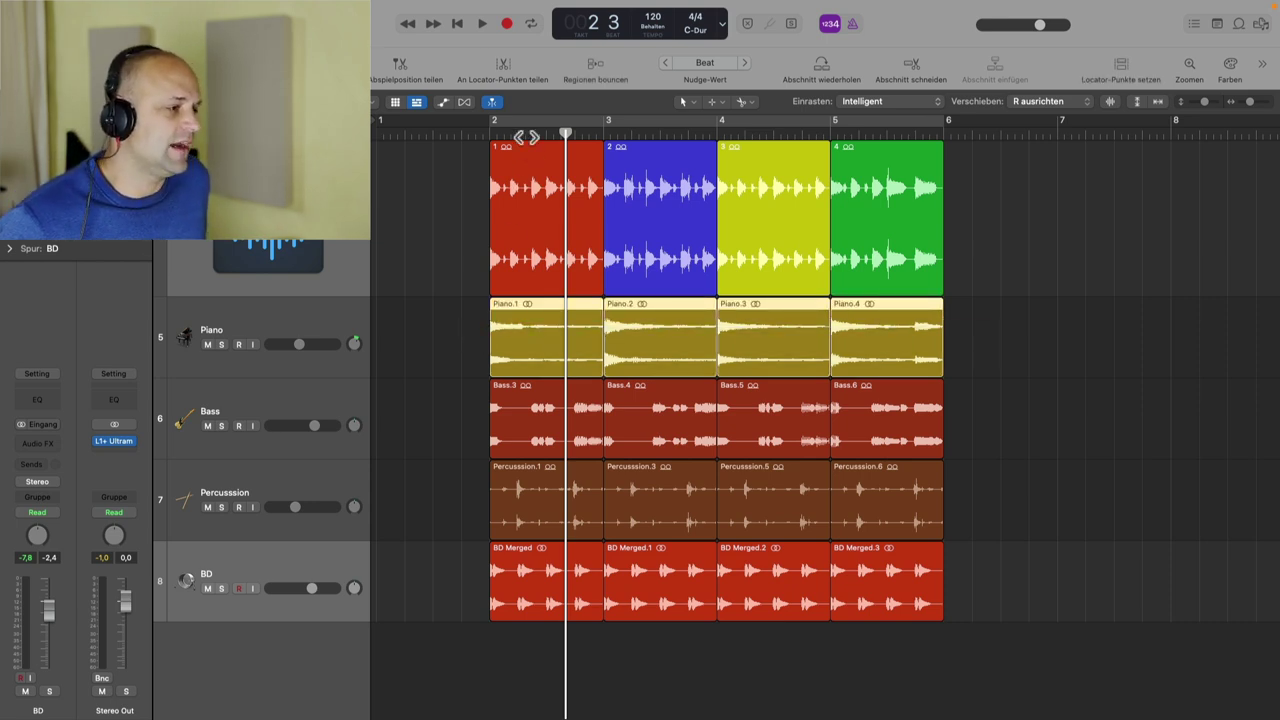
pyautogui.click(706, 63)
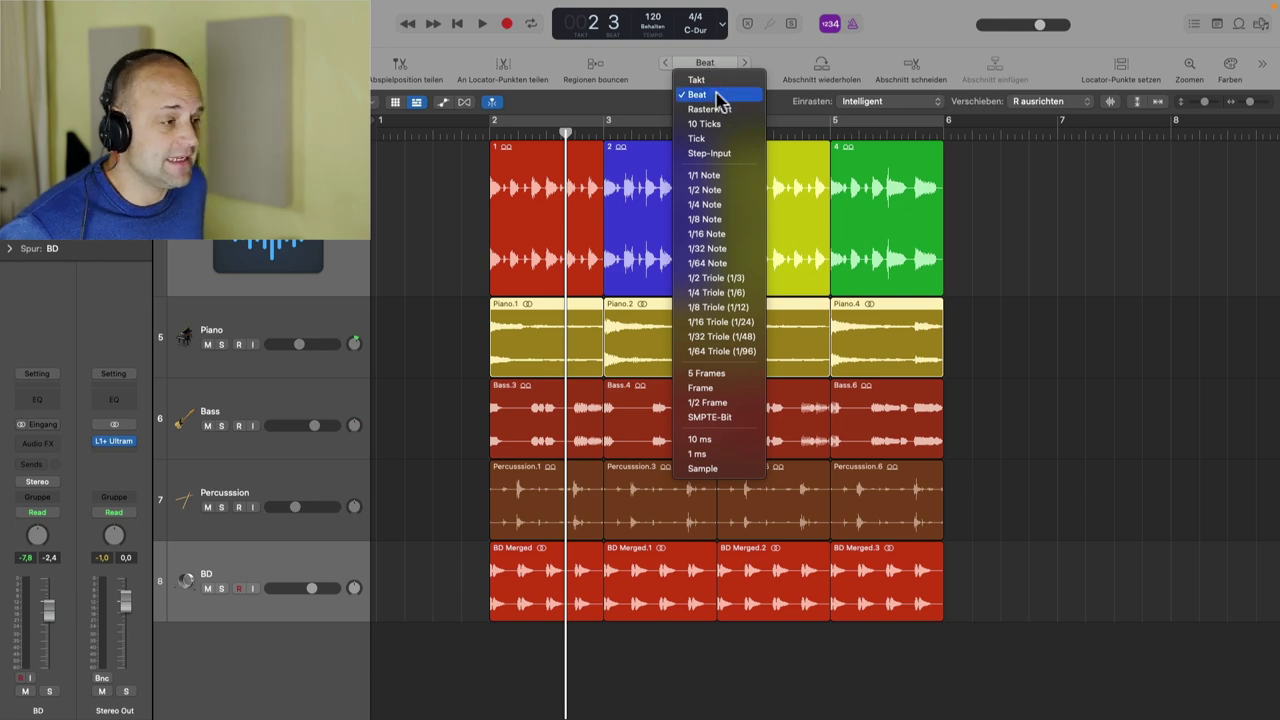
pyautogui.click(712, 124)
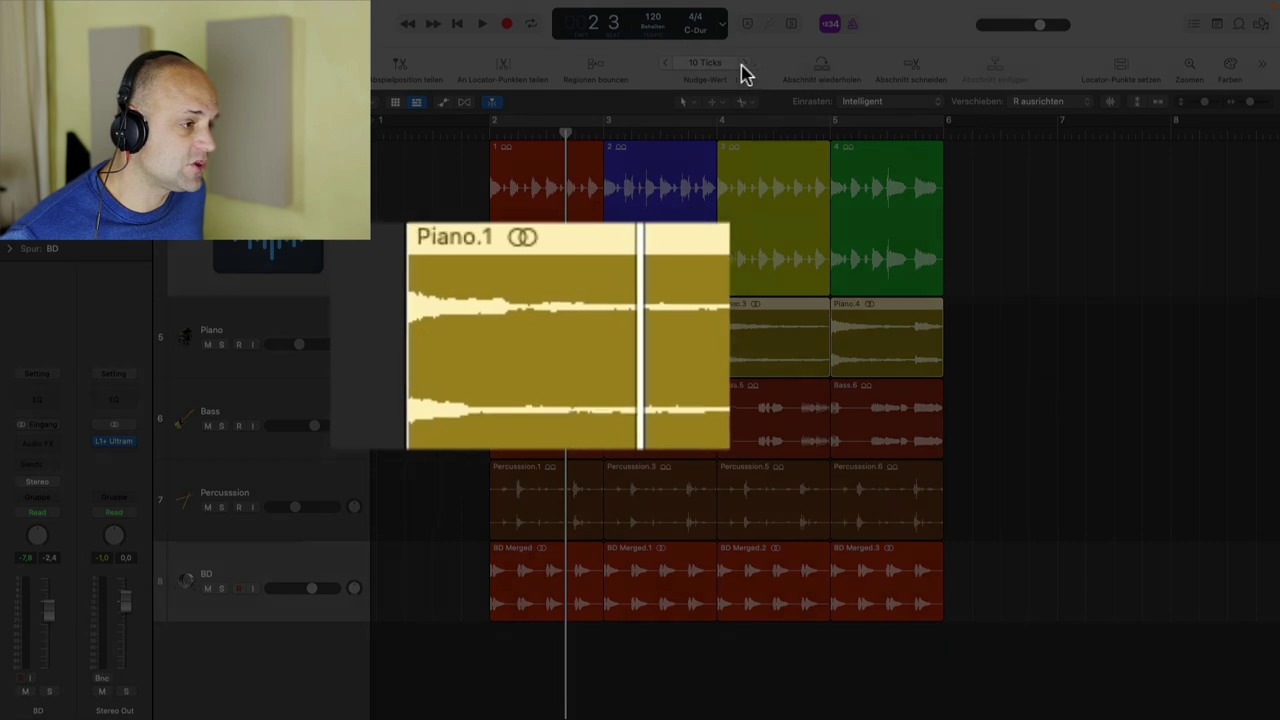
# Step: Nudge the four selected Piano regions later in repeated 10-tick steps
pyautogui.click(745, 64)
pyautogui.click(745, 64)
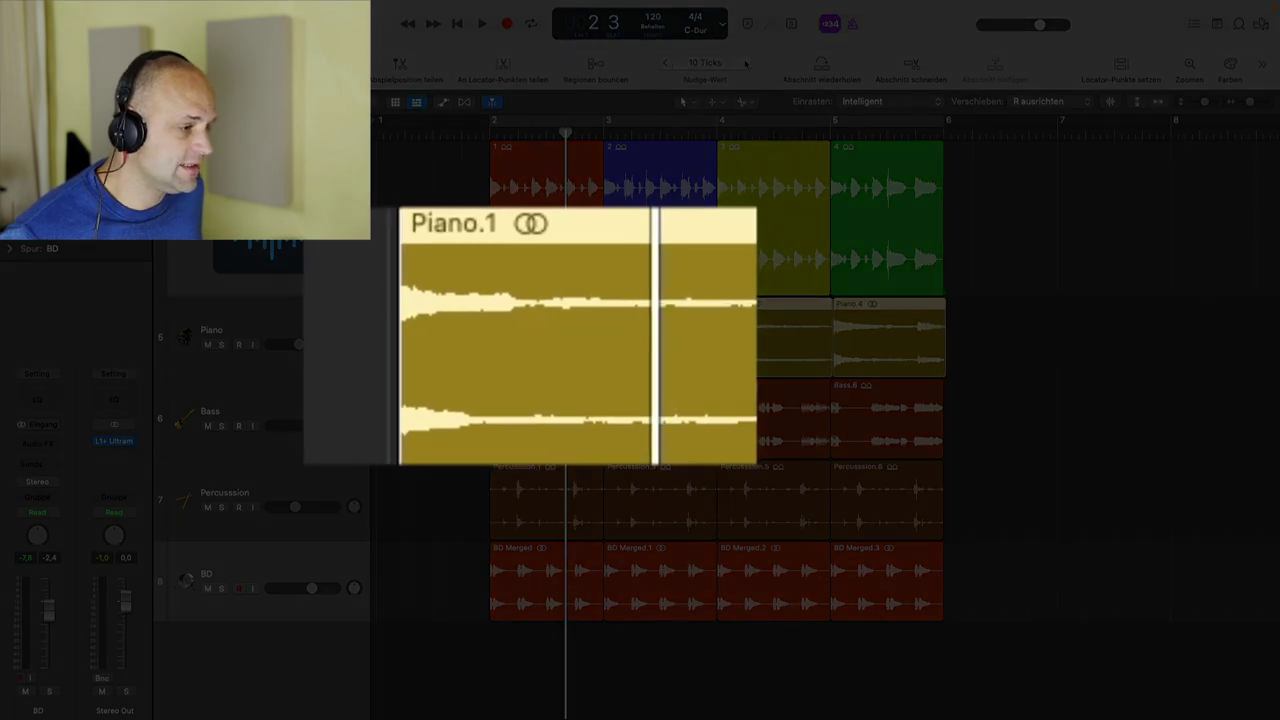
pyautogui.click(745, 64)
pyautogui.click(745, 64)
pyautogui.click(745, 64)
pyautogui.click(745, 64)
pyautogui.click(745, 64)
pyautogui.click(745, 64)
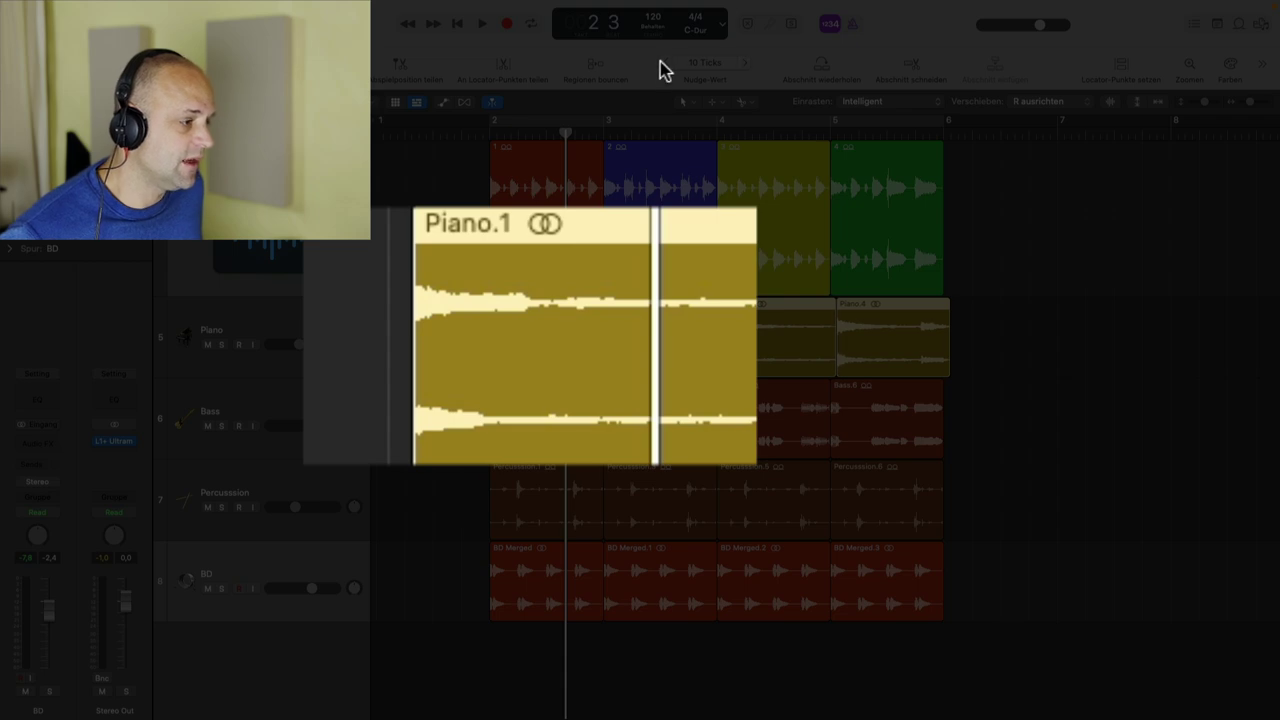
# Step: Nudge the Piano regions earlier in 10-tick steps until the first one starts at bar 2, checking its start up close
pyautogui.click(661, 64)
pyautogui.click(661, 64)
pyautogui.click(661, 64)
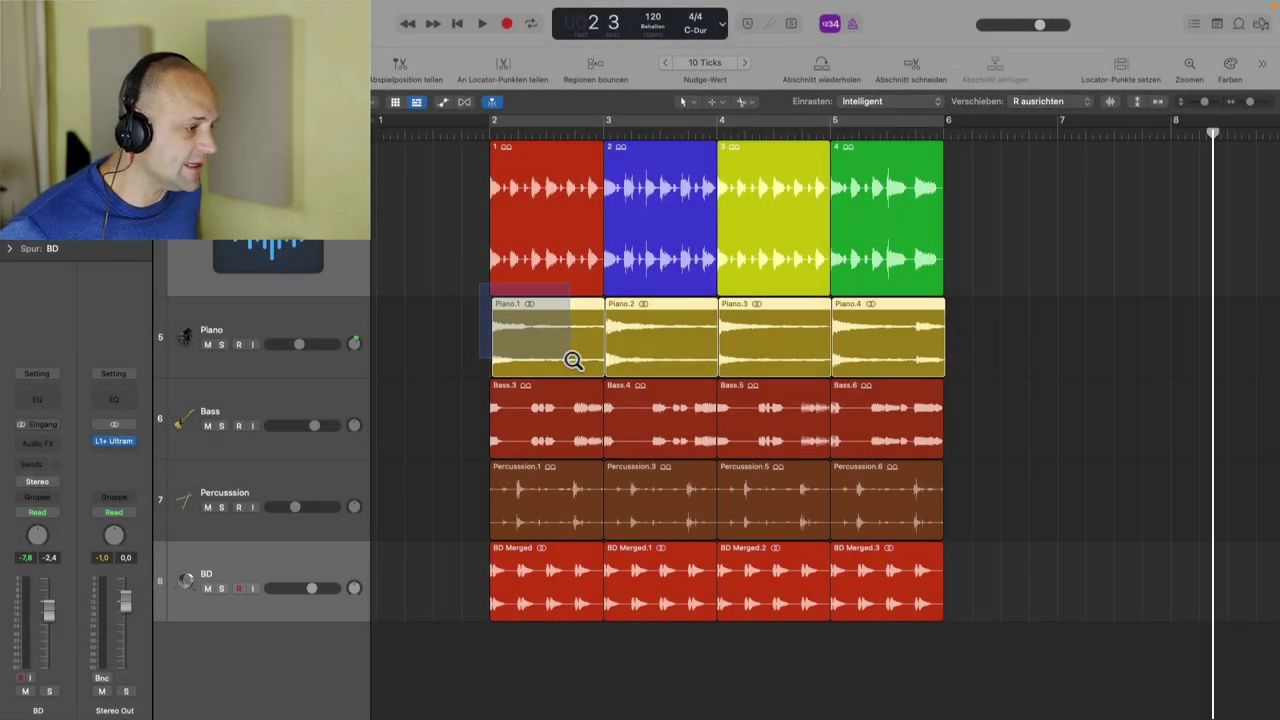
pyautogui.moveTo(573, 361); pyautogui.dragTo(574, 362)
pyautogui.click(663, 63)
pyautogui.click(662, 63)
pyautogui.click(663, 63)
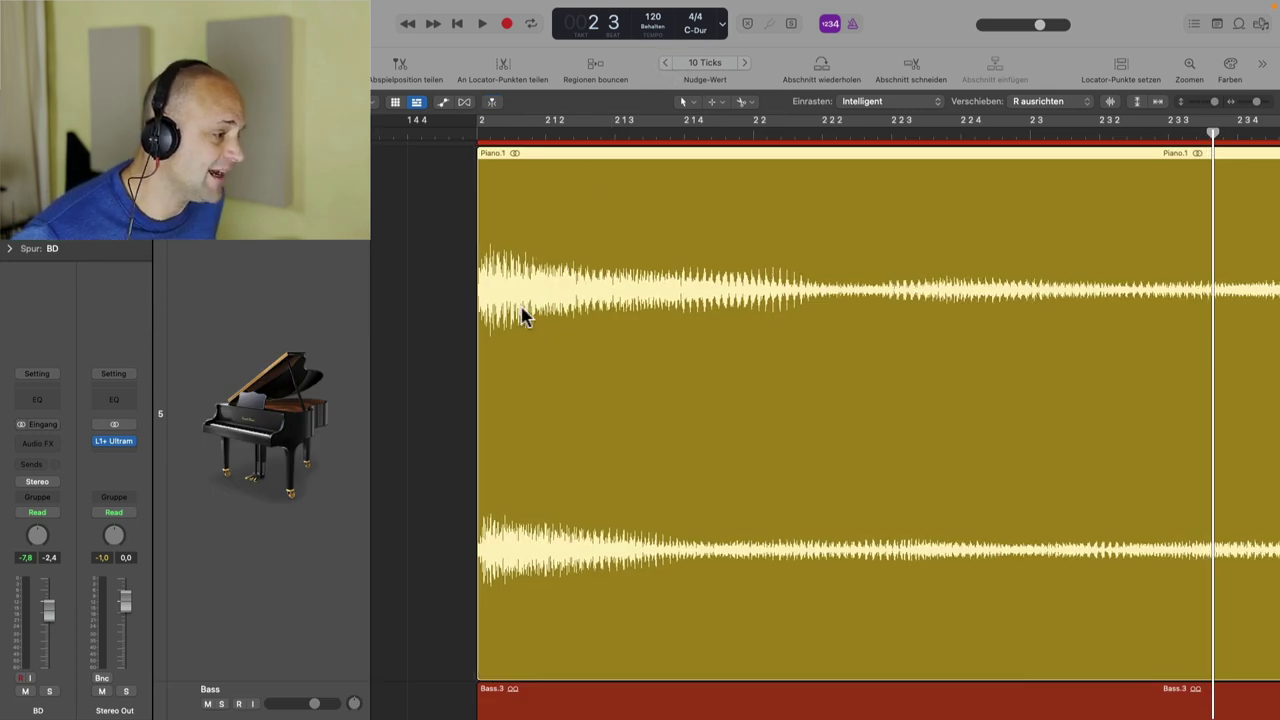
# Step: Set the nudge value to Beat and nudge the four selected Piano regions one beat later
pyautogui.hscroll(-5, 464, 369)
pyautogui.hscroll(-10, 464, 370)
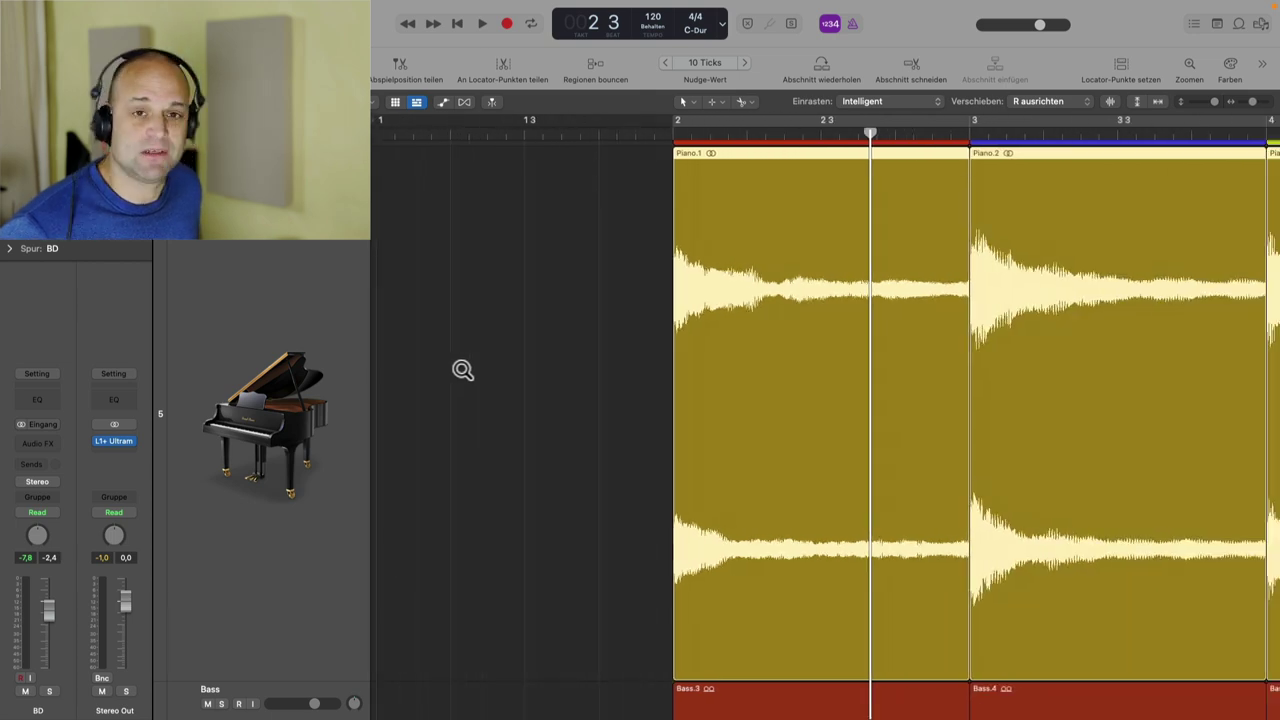
pyautogui.scroll(-4, 463, 370)
pyautogui.scroll(-2, 464, 369)
pyautogui.scroll(3, 509, 322)
pyautogui.scroll(-2, 509, 330)
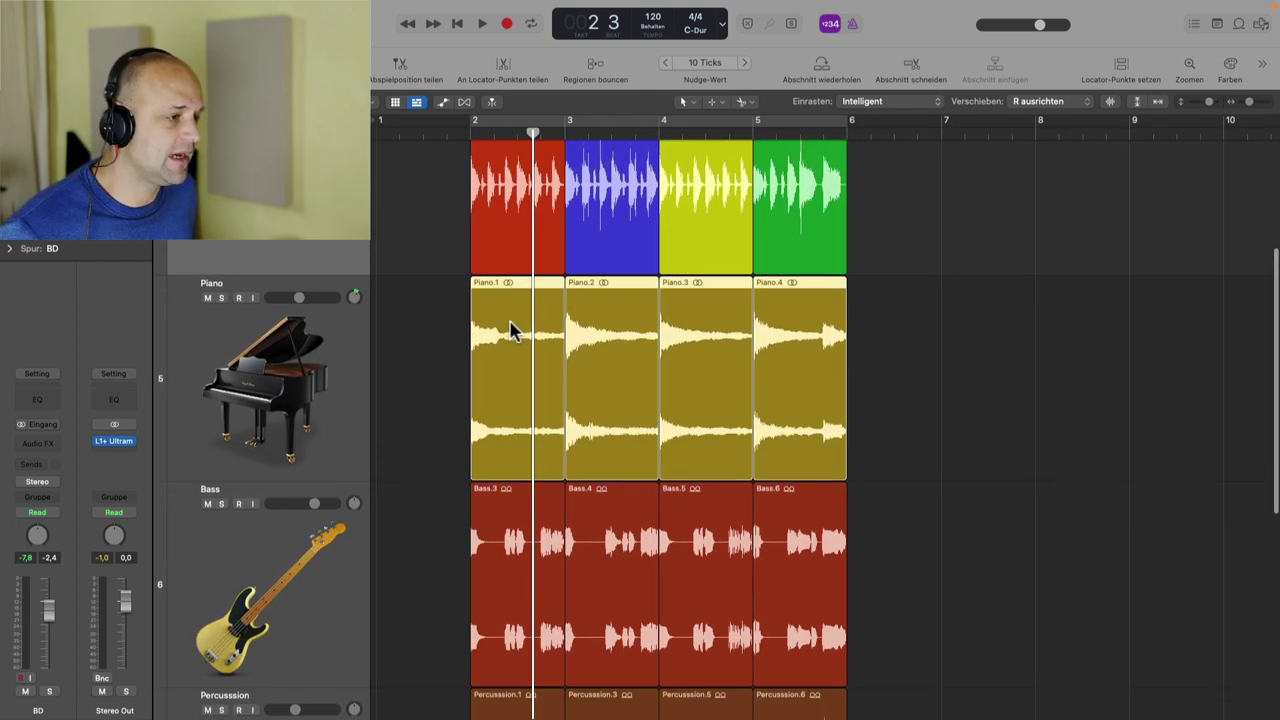
pyautogui.click(712, 67)
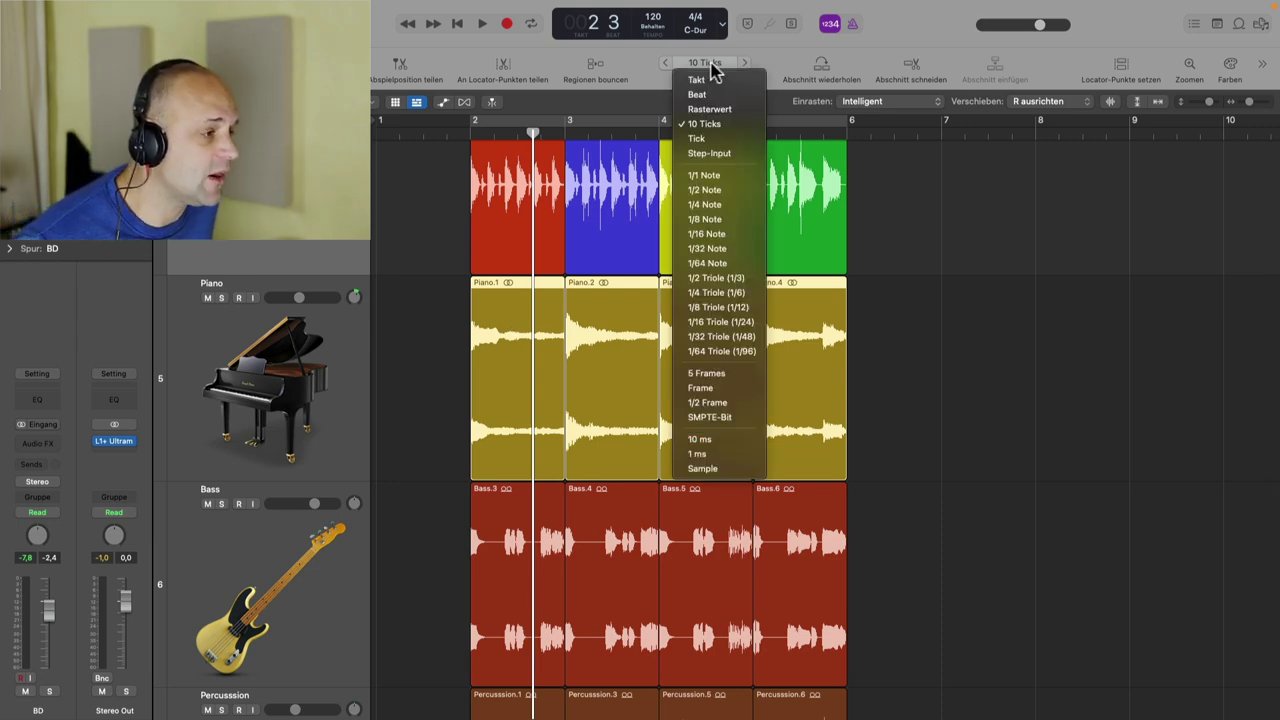
pyautogui.click(703, 93)
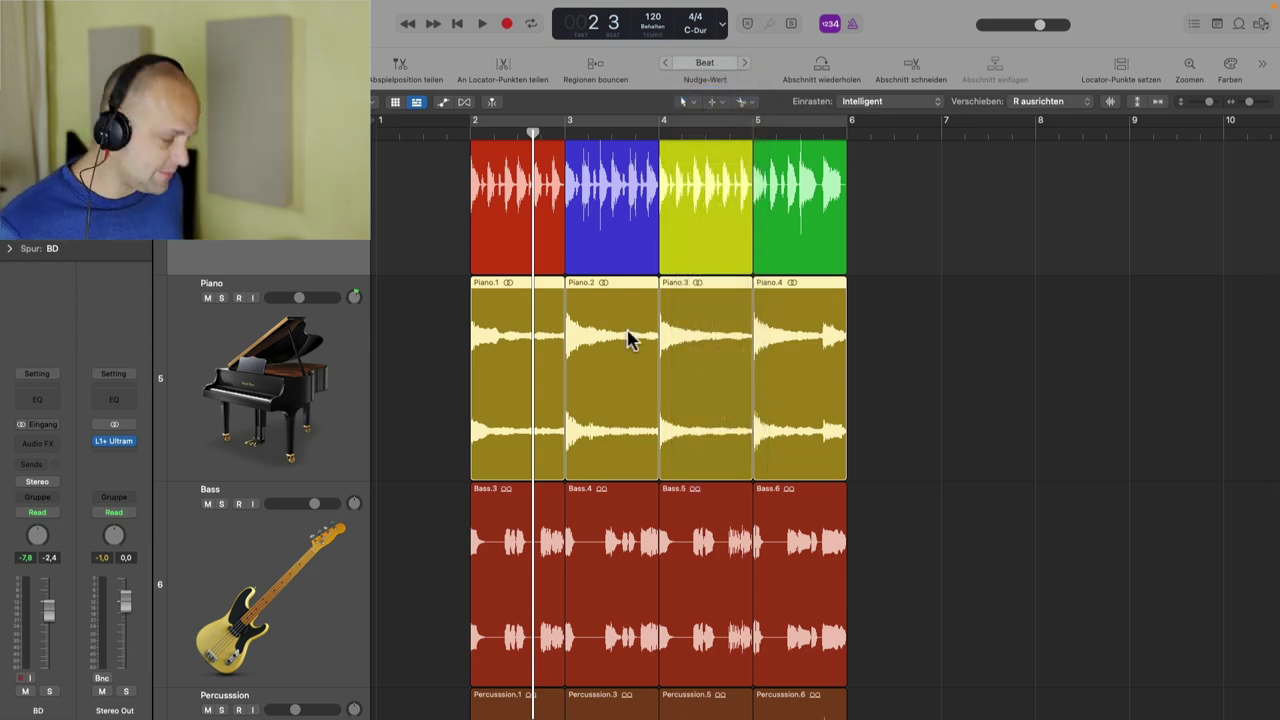
pyautogui.scroll(-4, 628, 340)
pyautogui.scroll(-2, 628, 331)
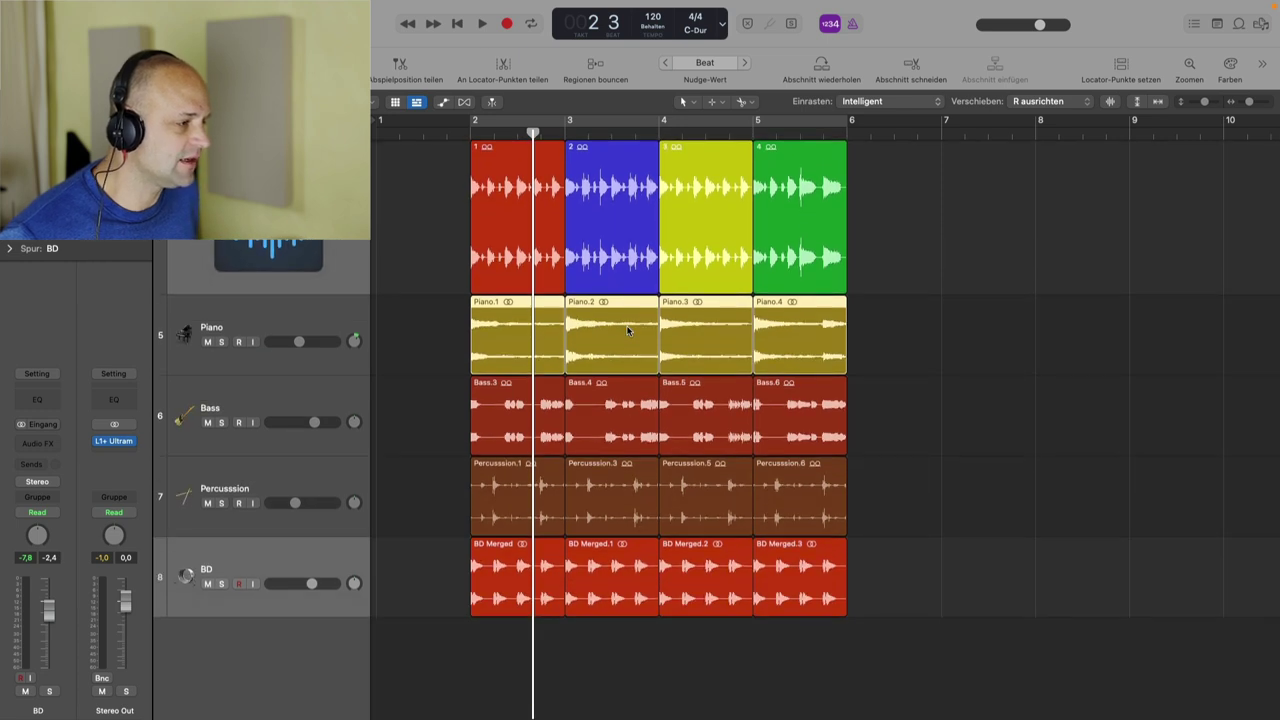
pyautogui.click(745, 62)
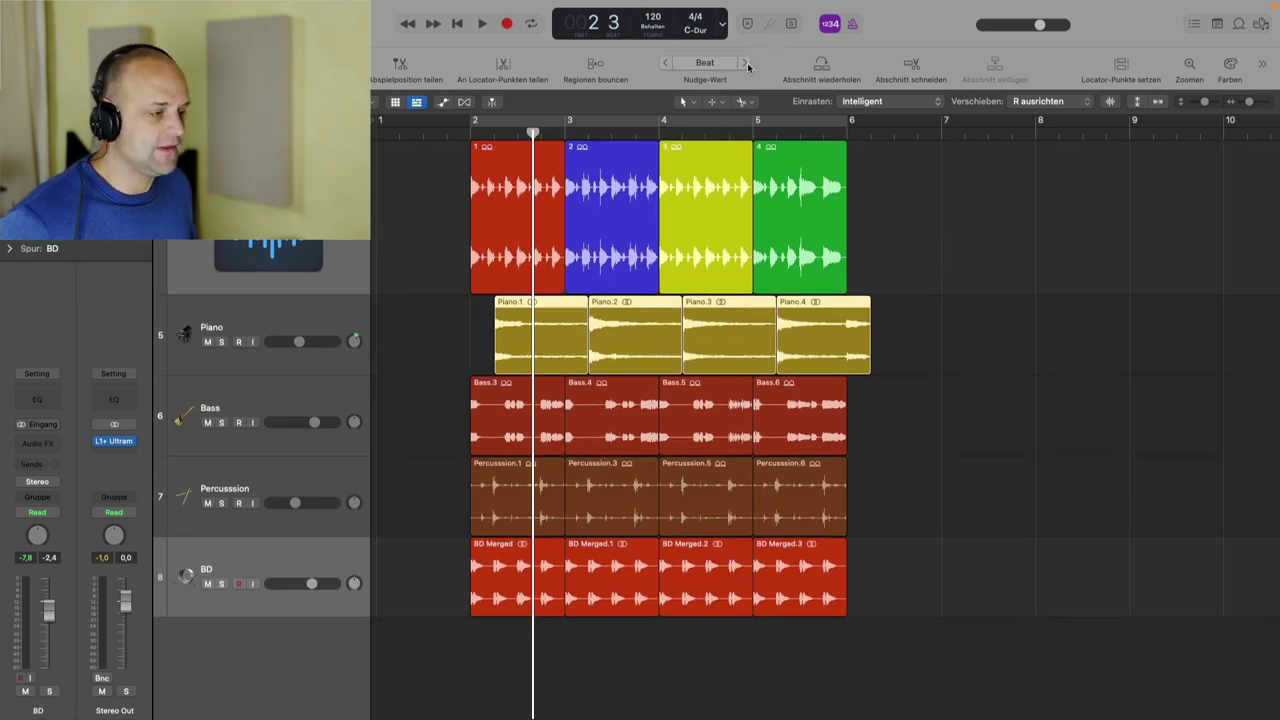
# Step: Turn on cycle mode for bars 2 to 6, play the shifted arrangement briefly, and stop playback
pyautogui.click(729, 121)
pyautogui.press('space')
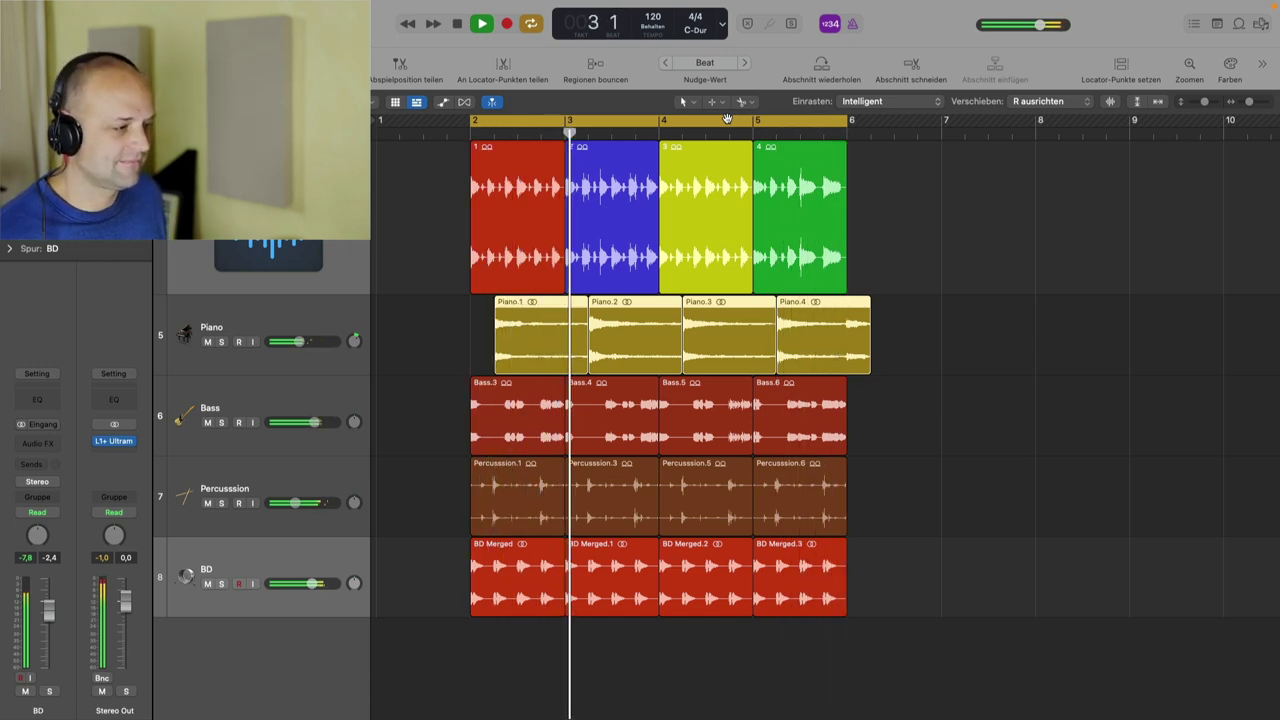
pyautogui.press('space')
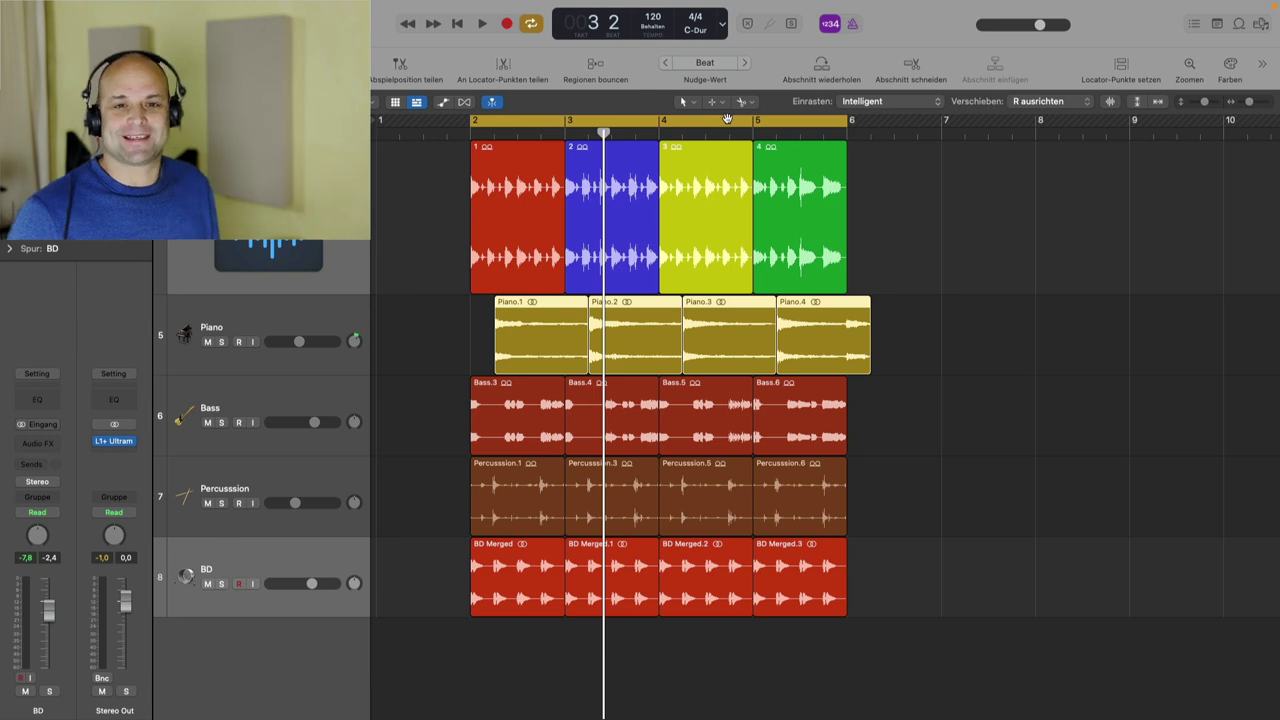